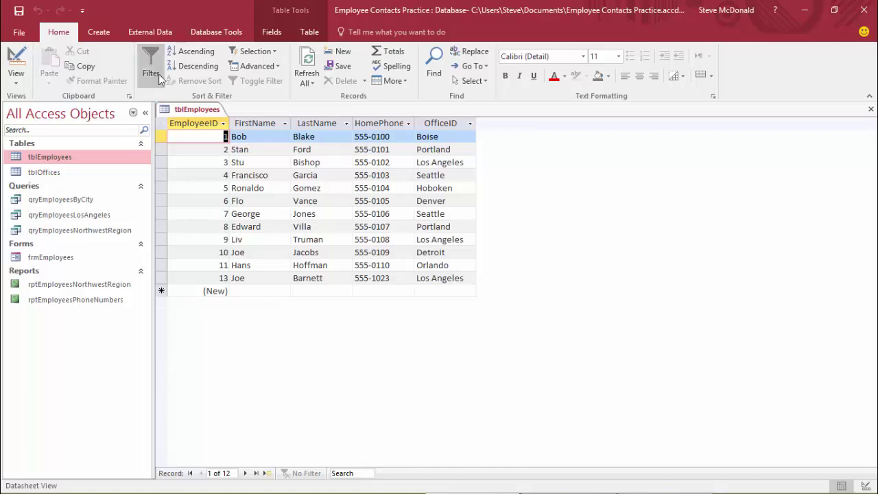
# Create a new blank database named Employee Contacts
pyautogui.click(18, 33)
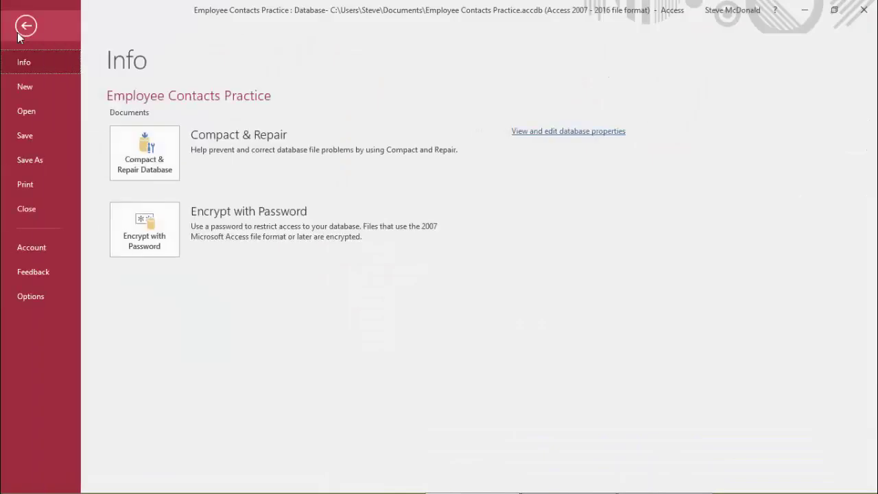
pyautogui.click(30, 88)
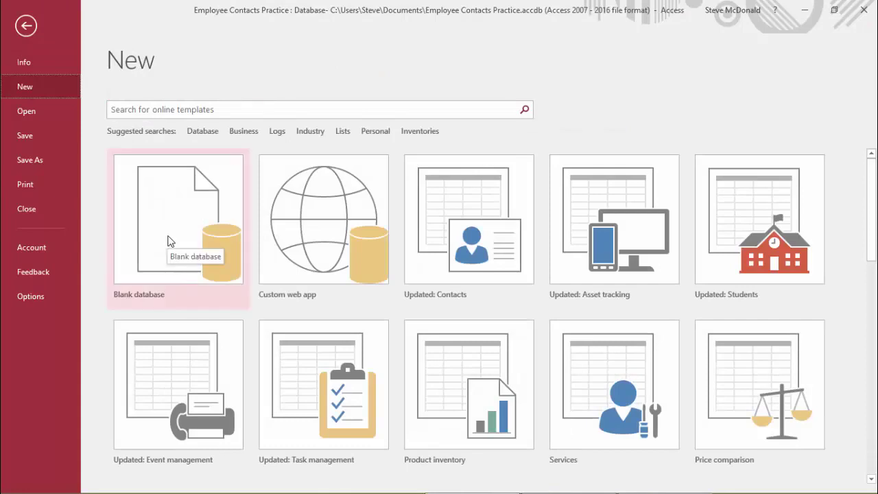
pyautogui.click(170, 241)
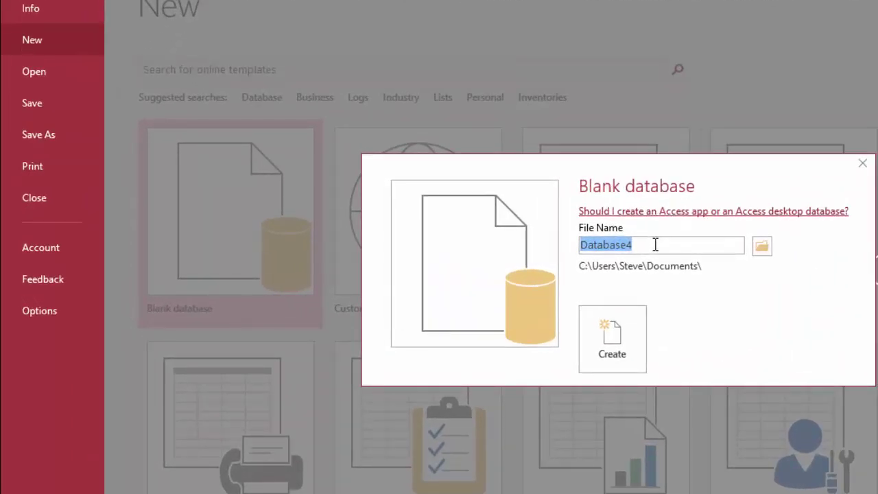
pyautogui.write('Employe')
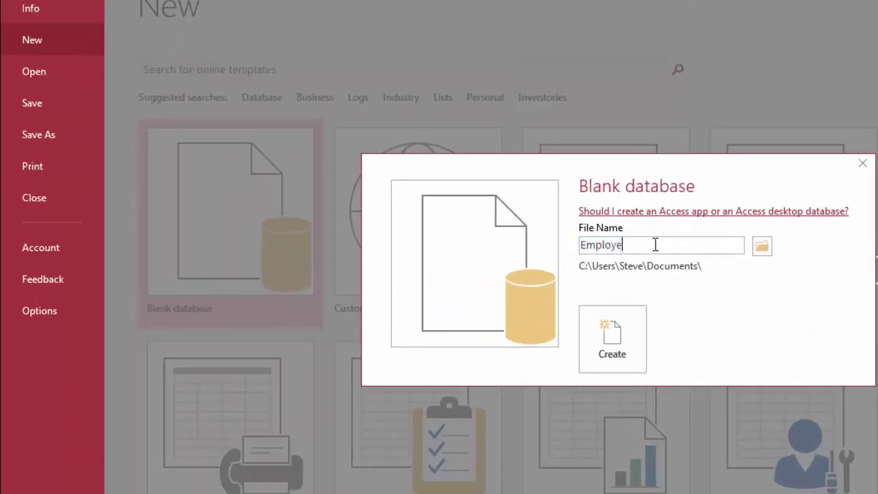
pyautogui.write('e Contacts')
pyautogui.click(612, 354)
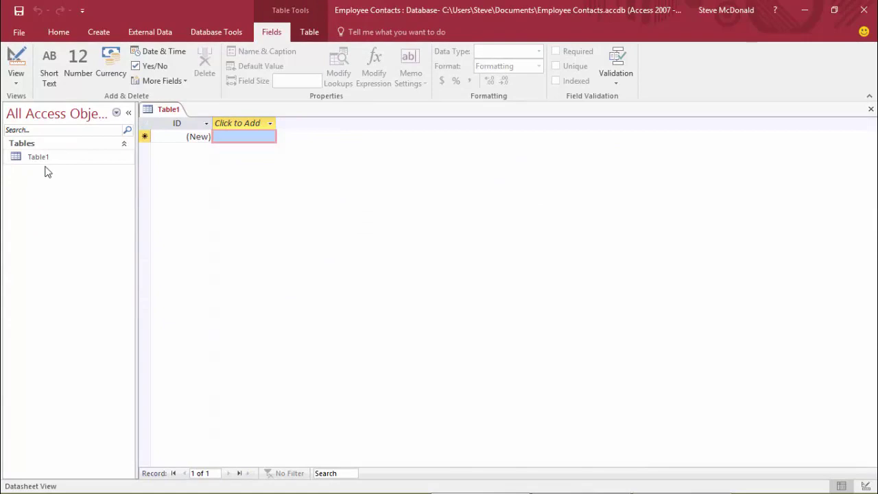
# Close the default table without saving it and create a new blank table
pyautogui.click(872, 111)
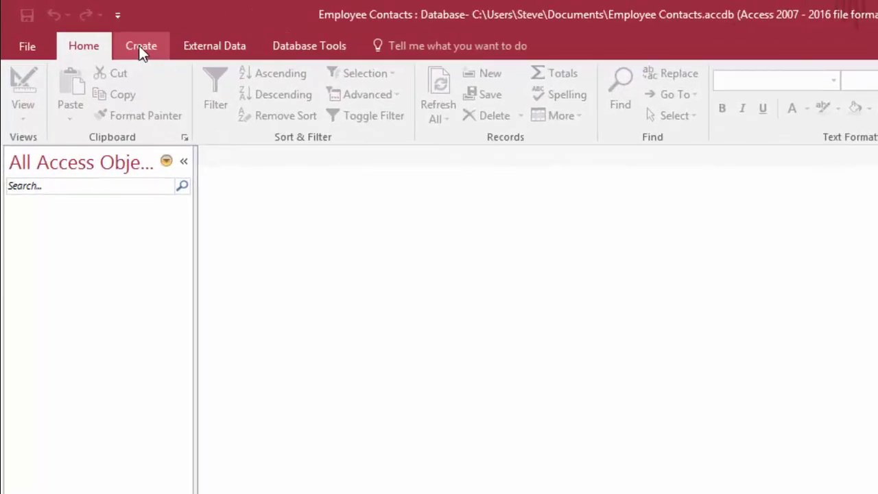
pyautogui.click(141, 48)
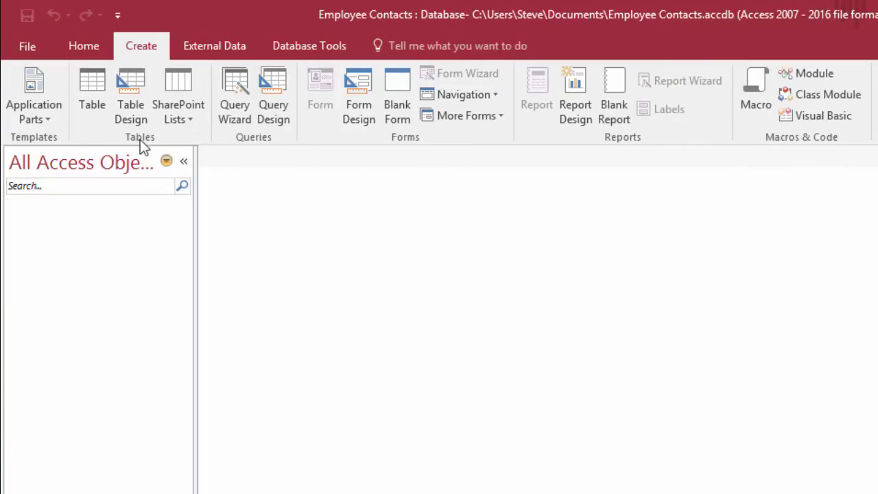
pyautogui.click(85, 83)
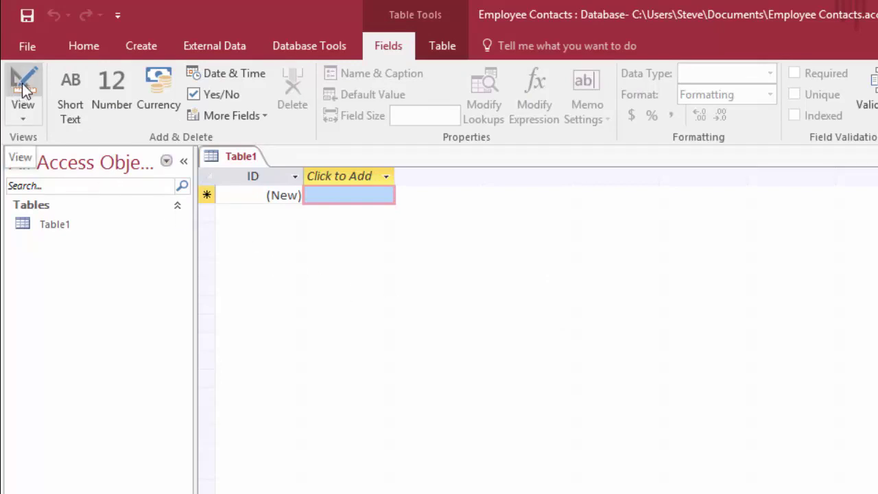
# Switch the new table to Design View, saving it under the name tblEmployees
pyautogui.click(26, 118)
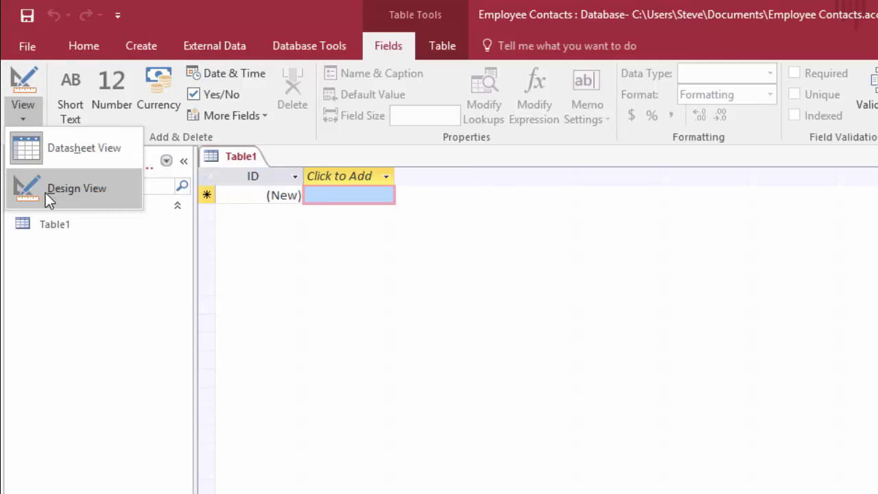
pyautogui.click(240, 163)
pyautogui.rightClick(240, 159)
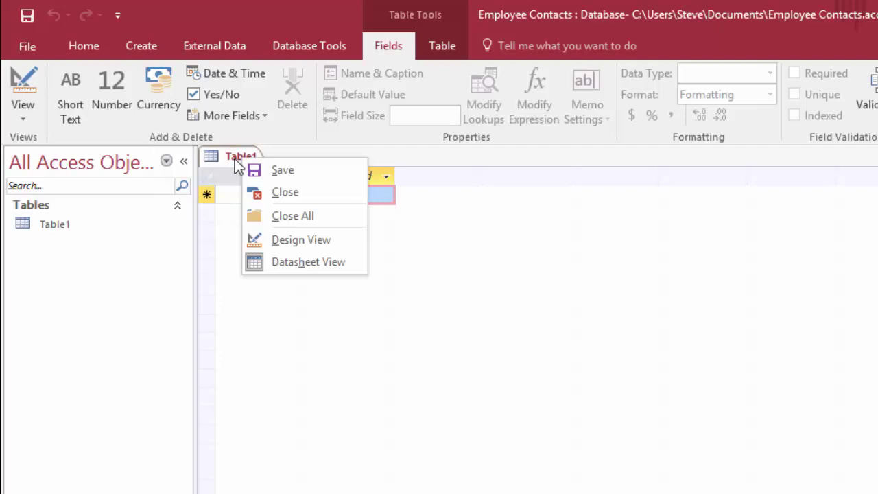
pyautogui.click(308, 240)
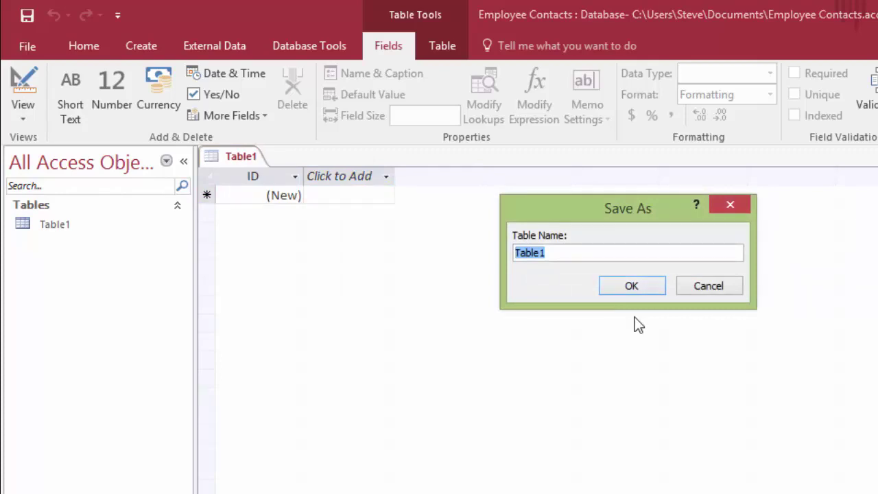
pyautogui.press('BackSpace')
pyautogui.write('tblEmployees')
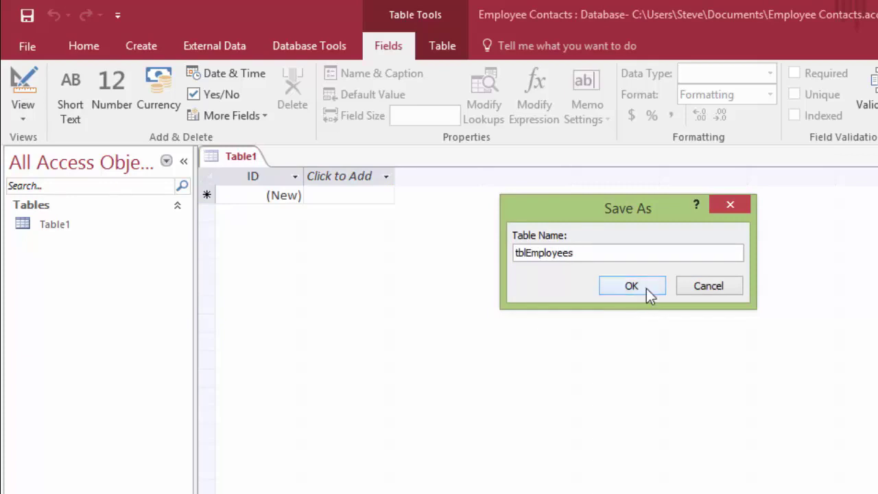
pyautogui.click(647, 288)
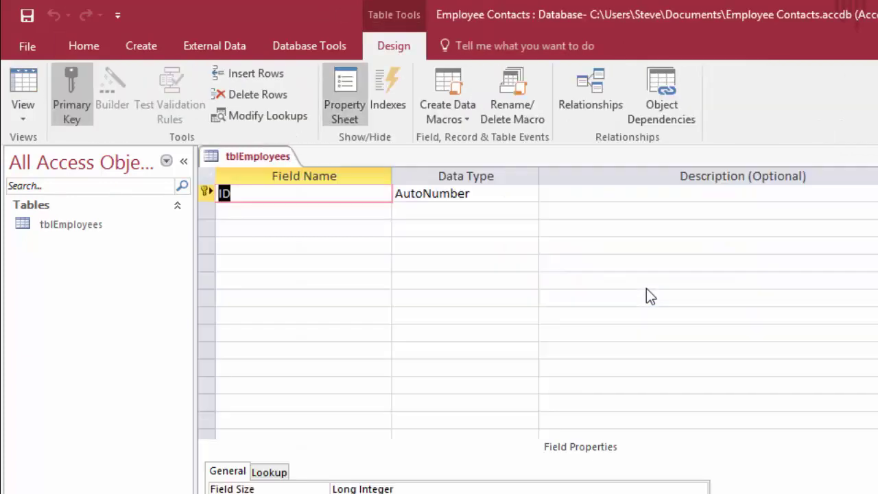
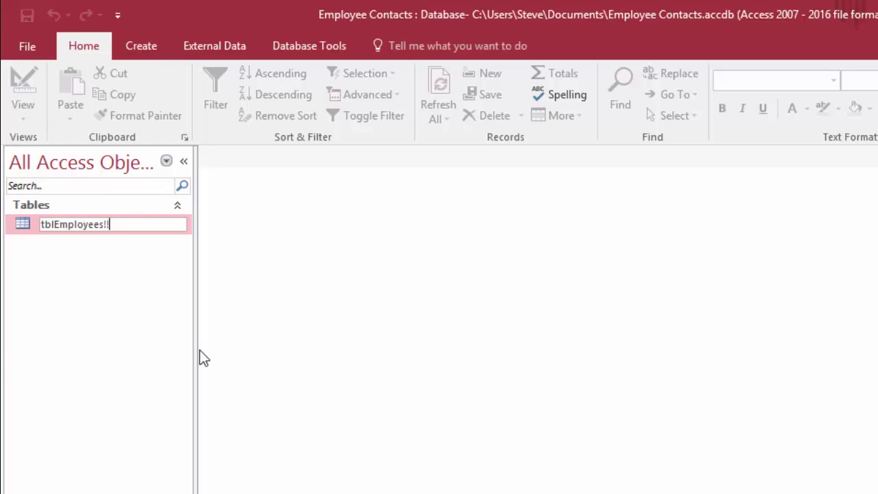
# Remove the extra characters from the table's name and commit it as tblEmployees
pyautogui.press('BackSpace')
pyautogui.press('BackSpace')
pyautogui.press('BackSpace')
pyautogui.write('List')
pyautogui.press('BackSpace')
pyautogui.press('End')
pyautogui.press('BackSpace')
pyautogui.press('BackSpace')
pyautogui.press('BackSpace')
pyautogui.press('BackSpace')
pyautogui.write('s')
pyautogui.press('Return')
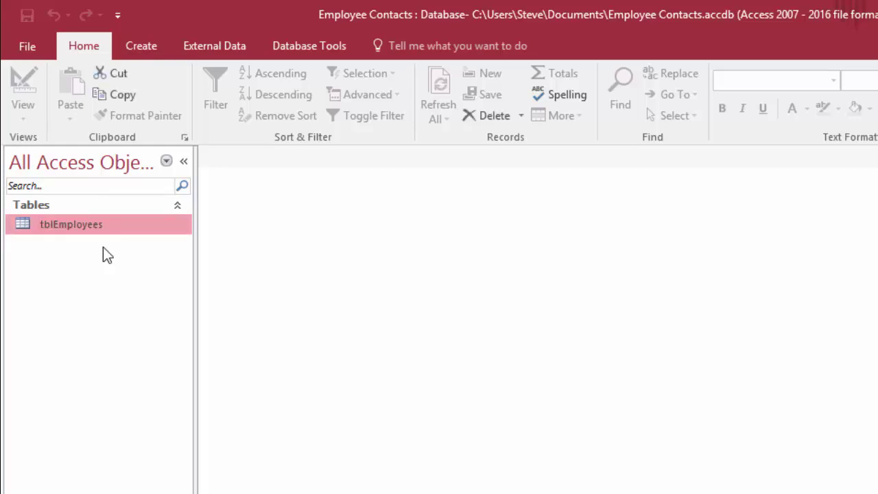
# Open the tblEmployees table and switch it to Design View
pyautogui.doubleClick(68, 228)
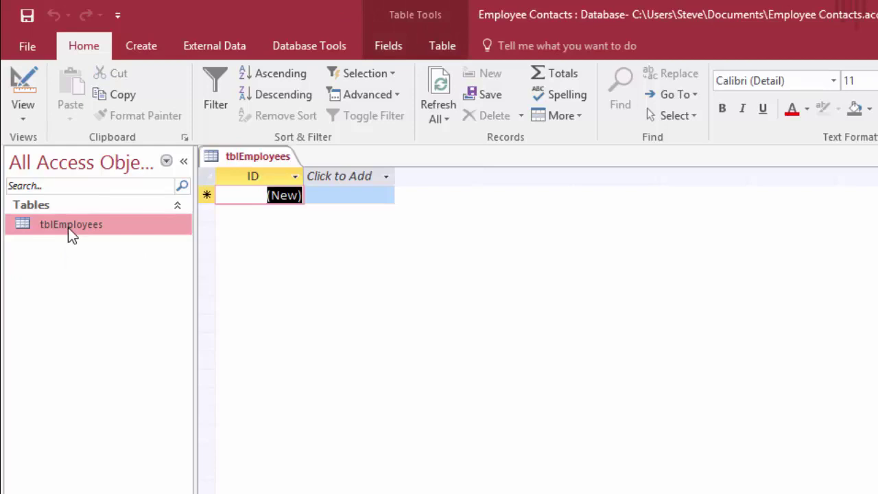
pyautogui.click(26, 86)
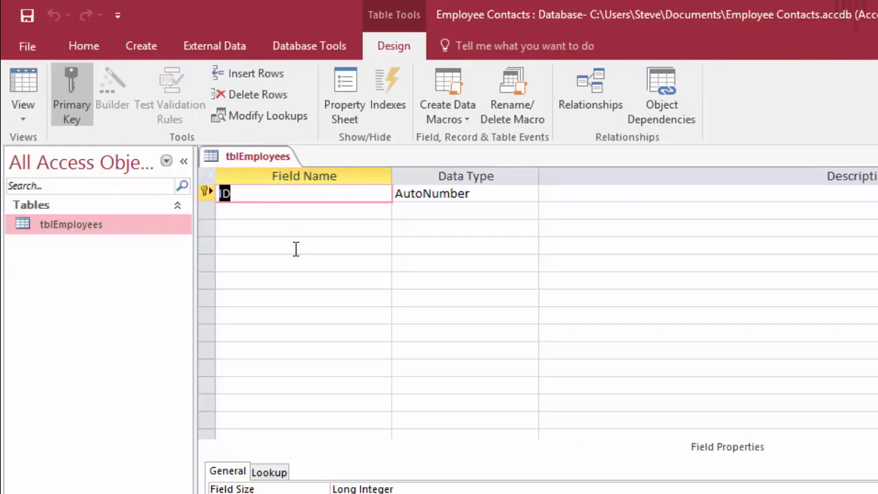
pyautogui.click(22, 91)
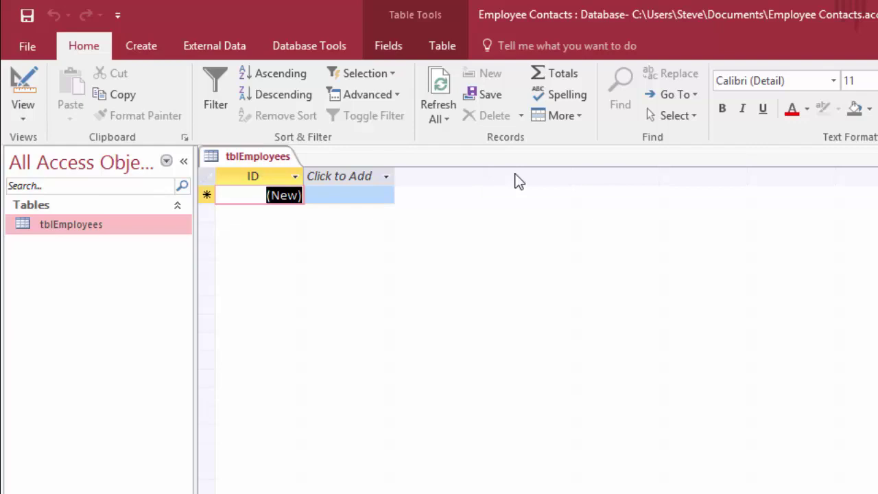
pyautogui.click(24, 96)
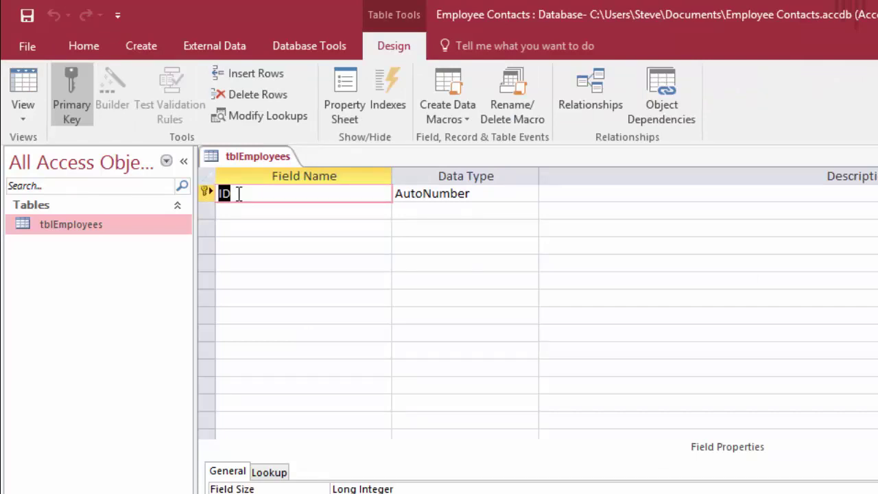
# Rename the table's ID field as EmployeeID
pyautogui.write('Emp')
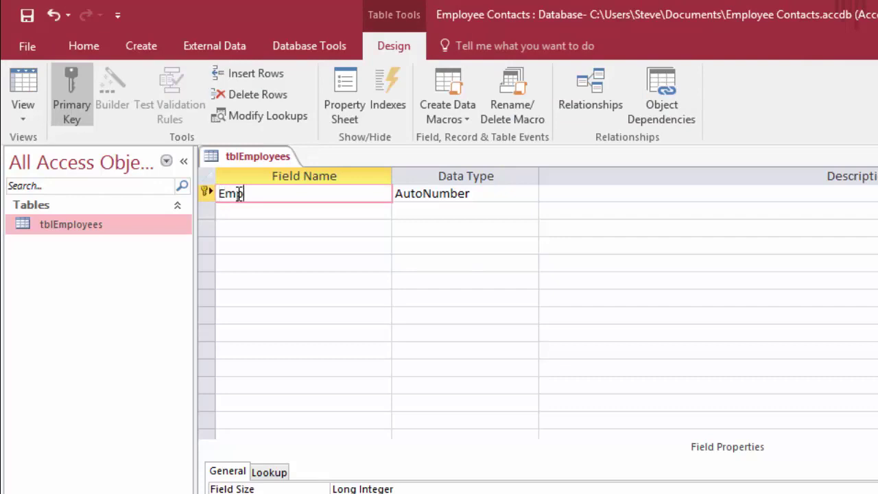
pyautogui.write('loyeeID')
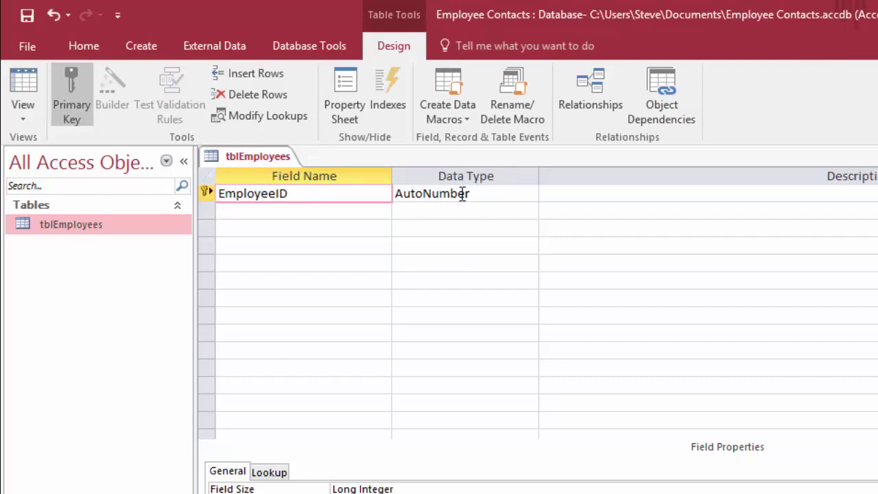
pyautogui.click(463, 194)
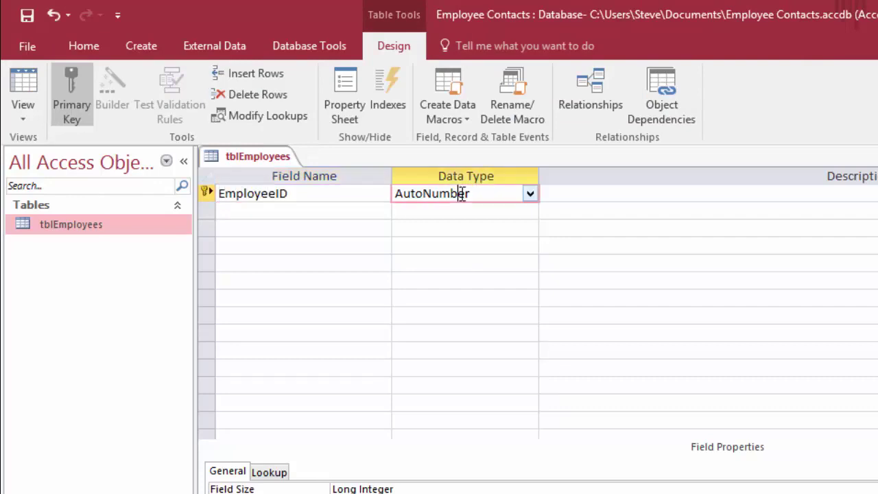
pyautogui.click(263, 194)
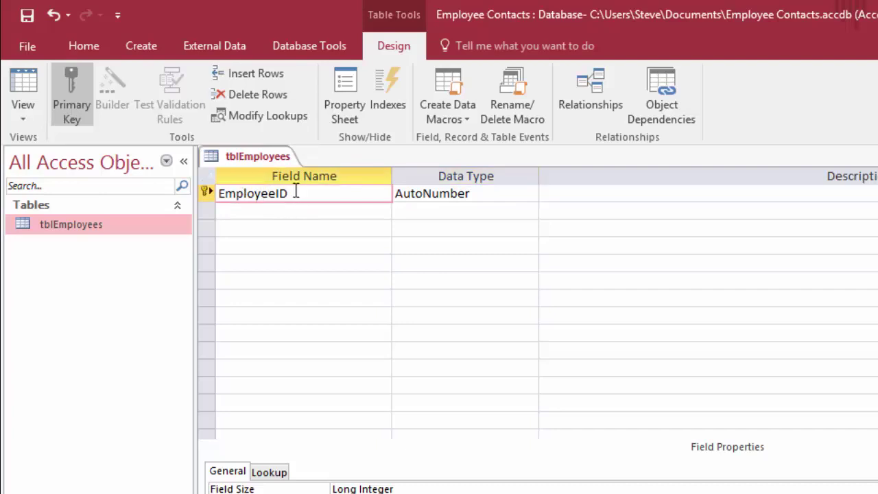
pyautogui.moveTo(295, 195); pyautogui.dragTo(220, 202)
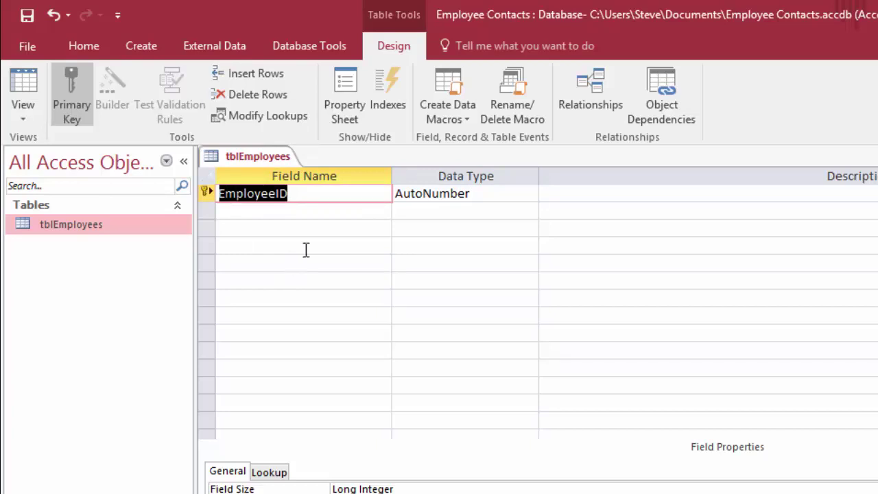
pyautogui.click(328, 195)
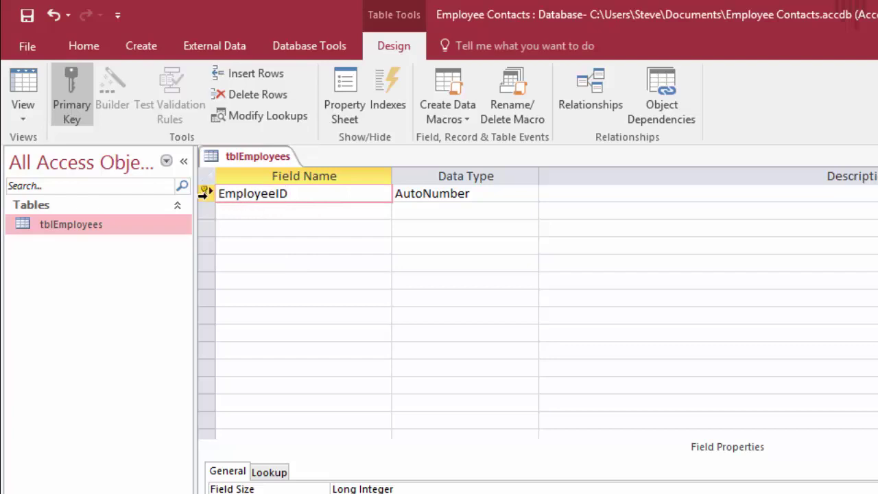
# Remove the primary key from the EmployeeID field and set it again on the same field
pyautogui.click(73, 116)
pyautogui.click(206, 194)
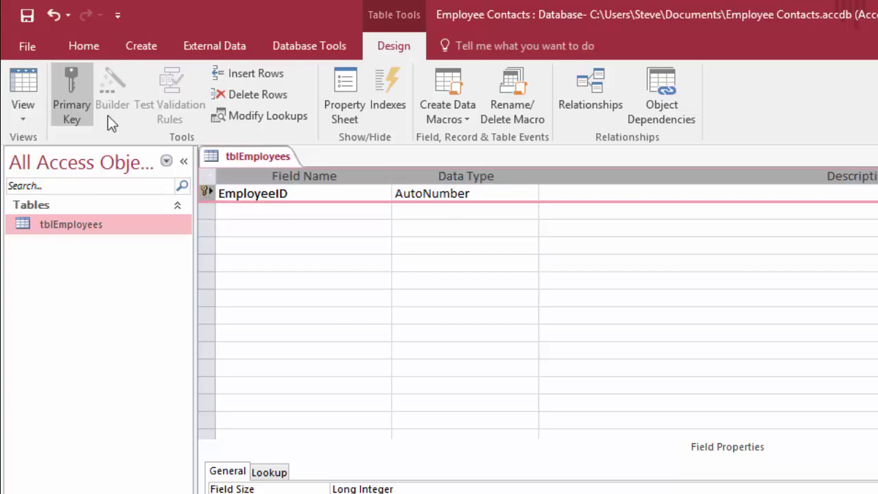
pyautogui.click(63, 90)
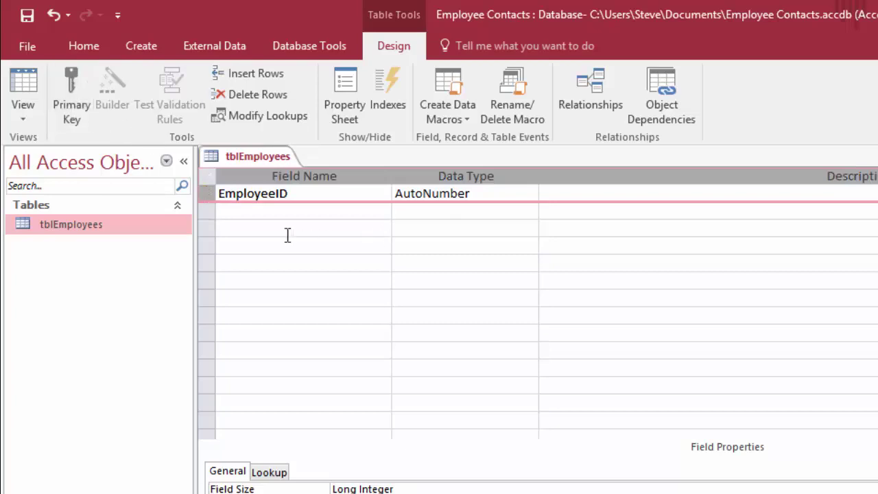
pyautogui.click(225, 211)
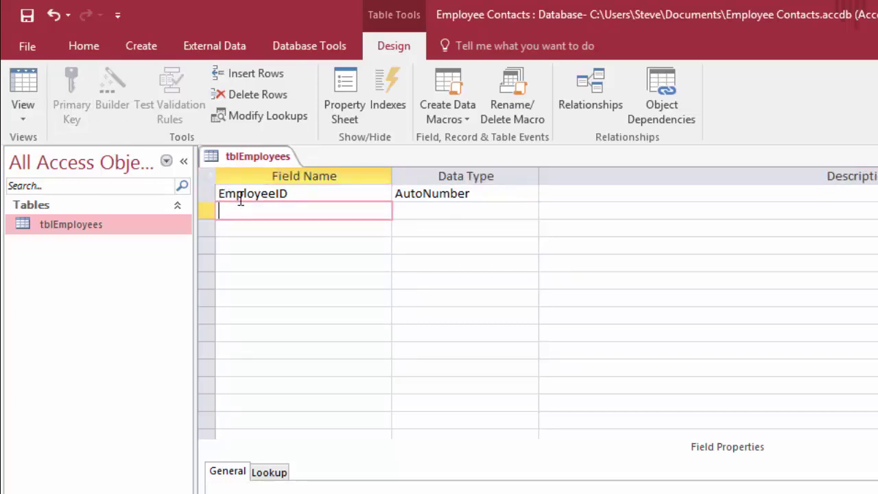
pyautogui.click(206, 193)
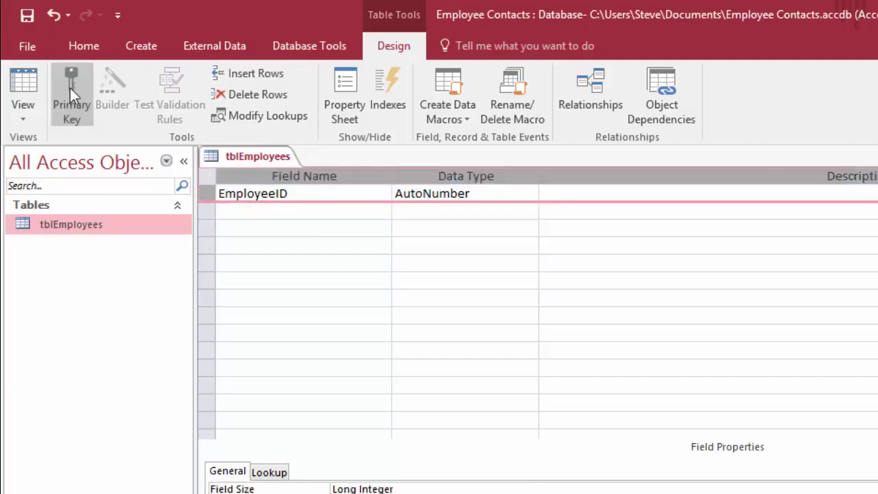
pyautogui.click(70, 88)
pyautogui.click(486, 193)
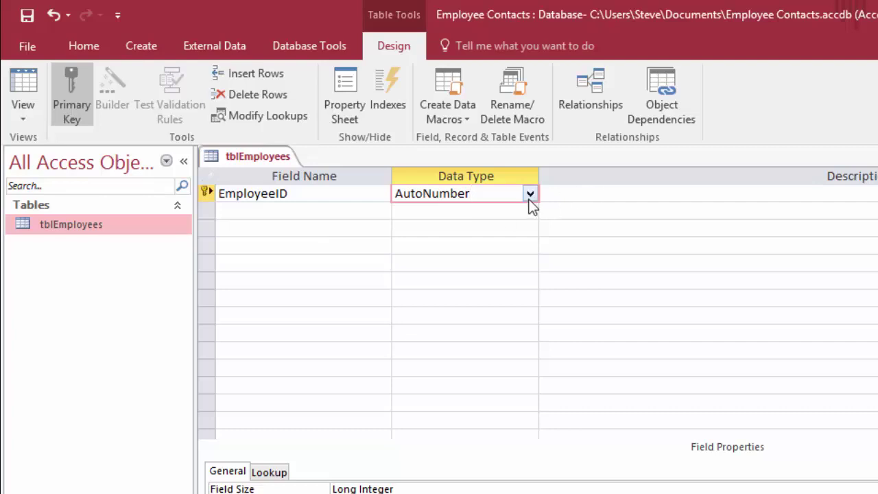
# Add a second field named FirstName with the Short Text data type
pyautogui.click(271, 211)
pyautogui.write('Fis')
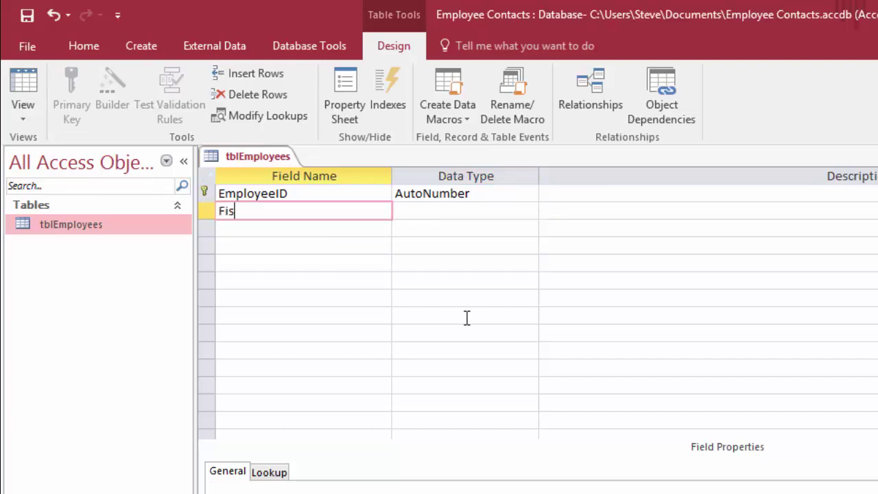
pyautogui.press('BackSpace')
pyautogui.write('rstName')
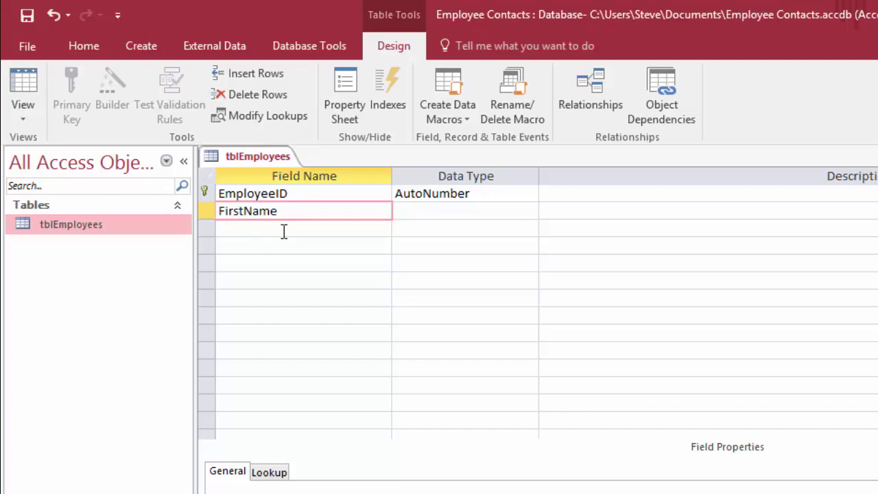
pyautogui.press('Tab')
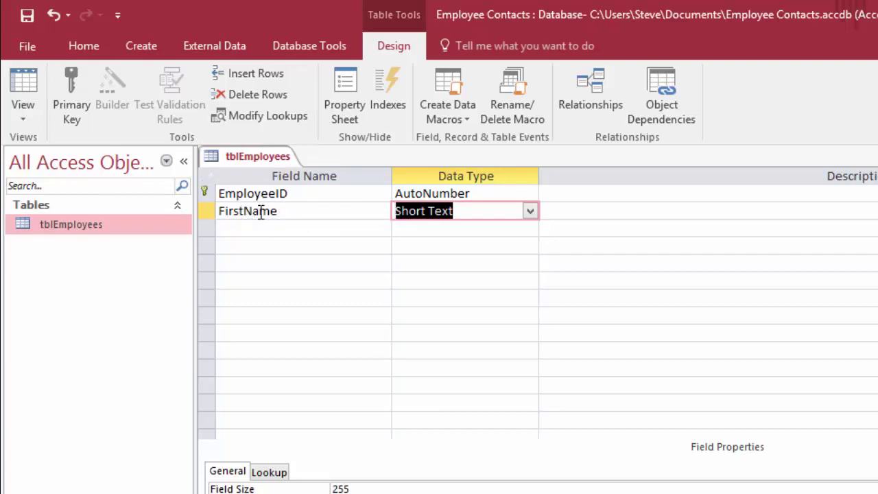
# Review the data types available for the FirstName field and keep Short Text
pyautogui.click(530, 212)
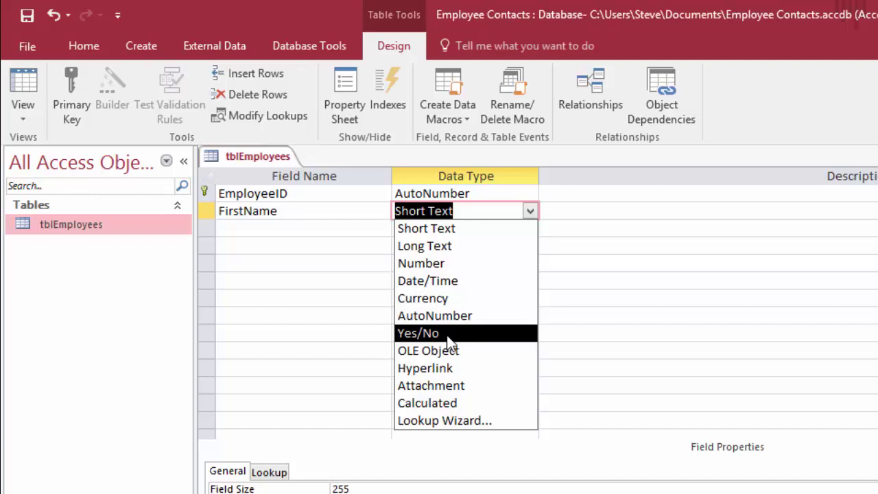
pyautogui.press('n')
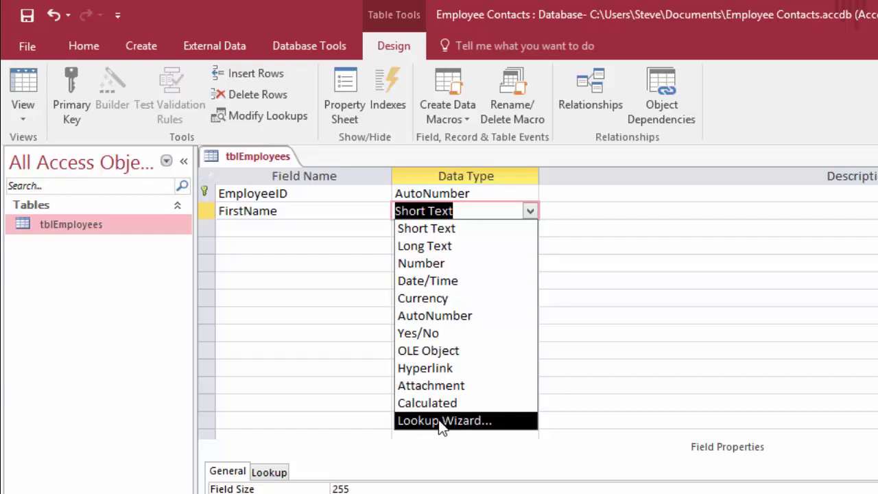
pyautogui.click(472, 228)
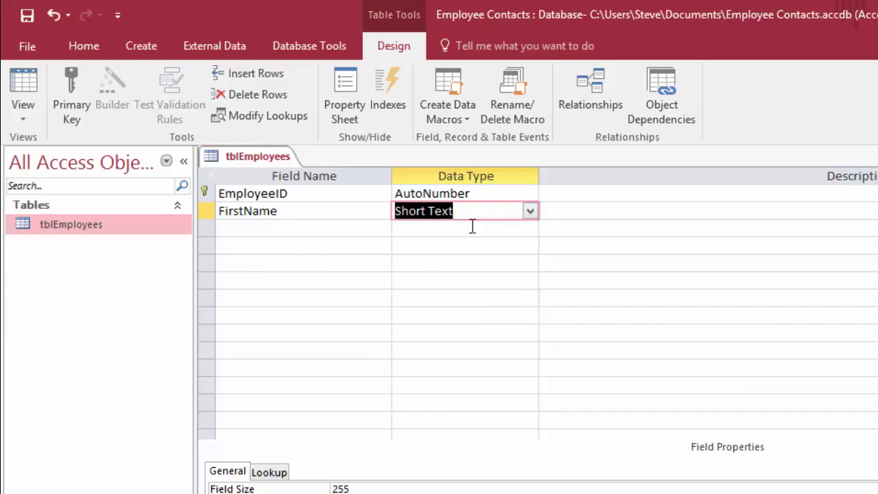
# Add a third field named LastName with the Short Text data type and no description
pyautogui.press('Tab')
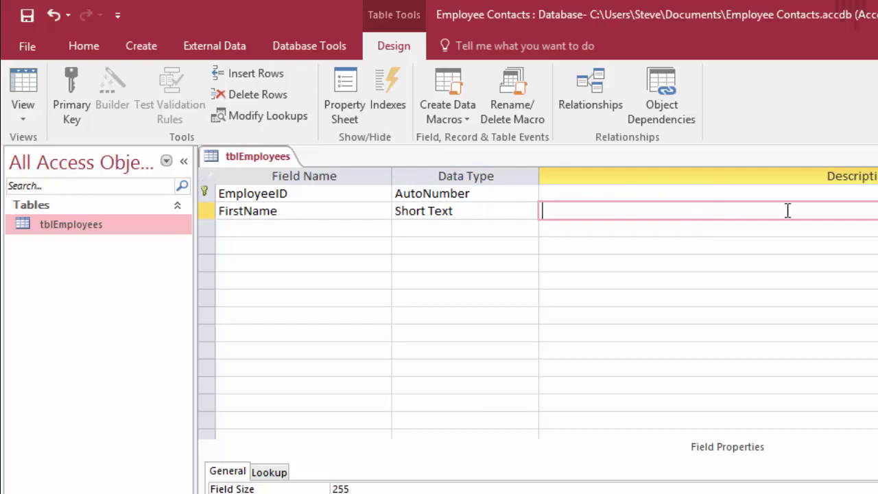
pyautogui.press('Tab')
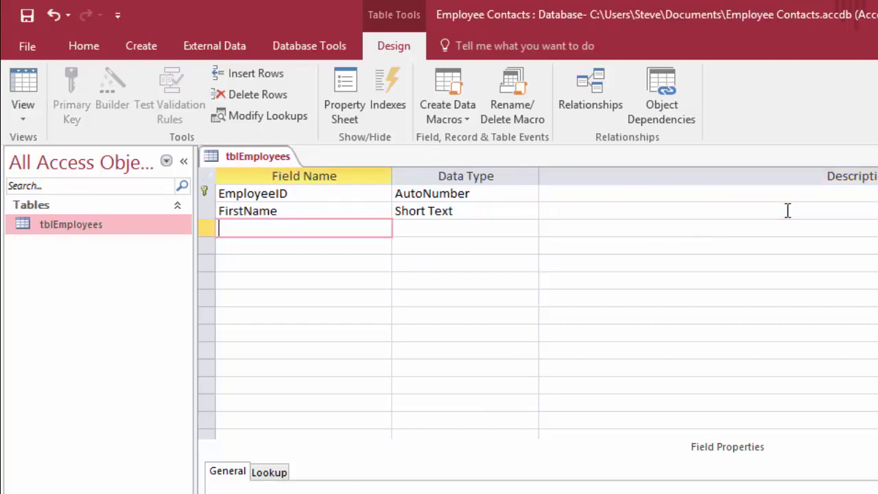
pyautogui.write('LastName')
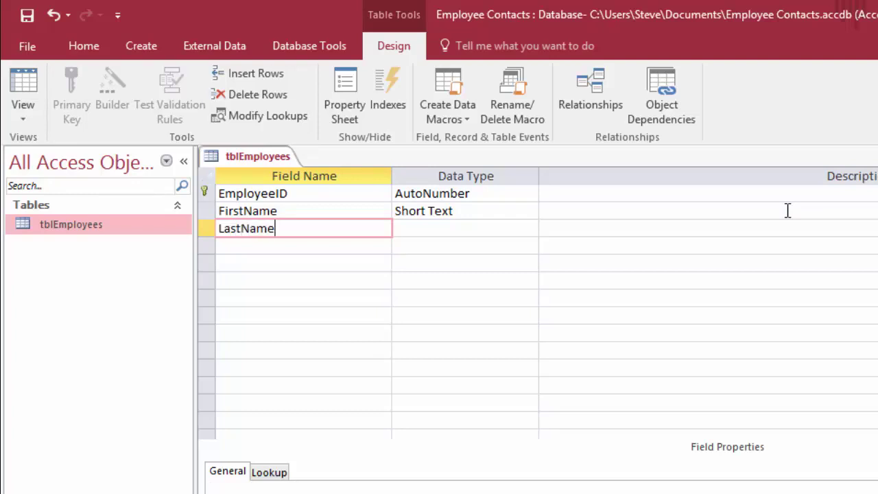
pyautogui.press('Tab')
pyautogui.press('Tab')
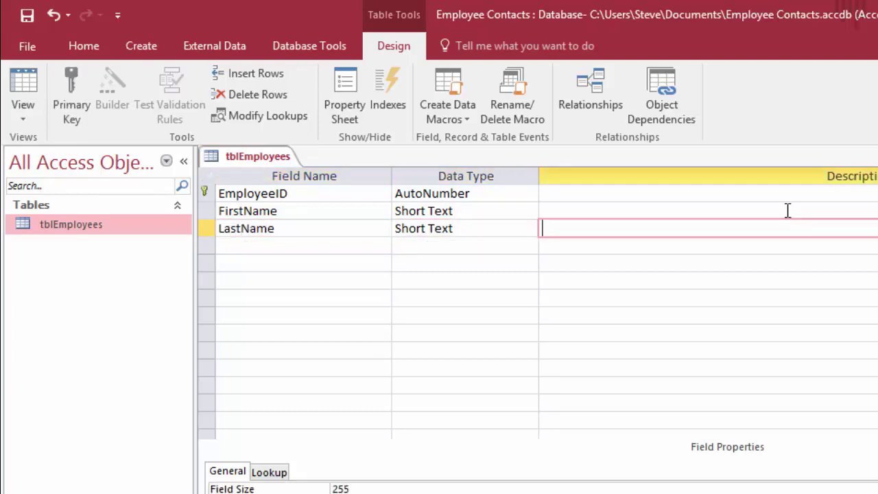
pyautogui.press('Tab')
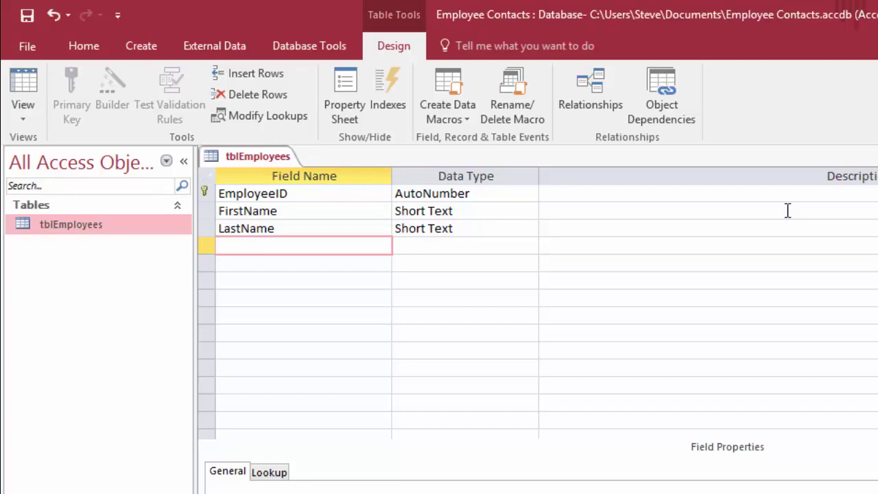
# Add a fourth field named HomePhone with the Short Text data type
pyautogui.write('HomePhone')
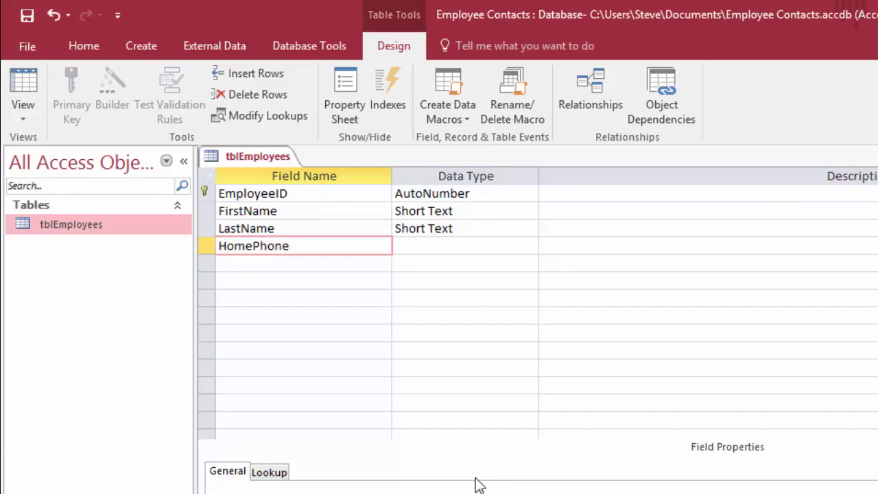
pyautogui.press('Tab')
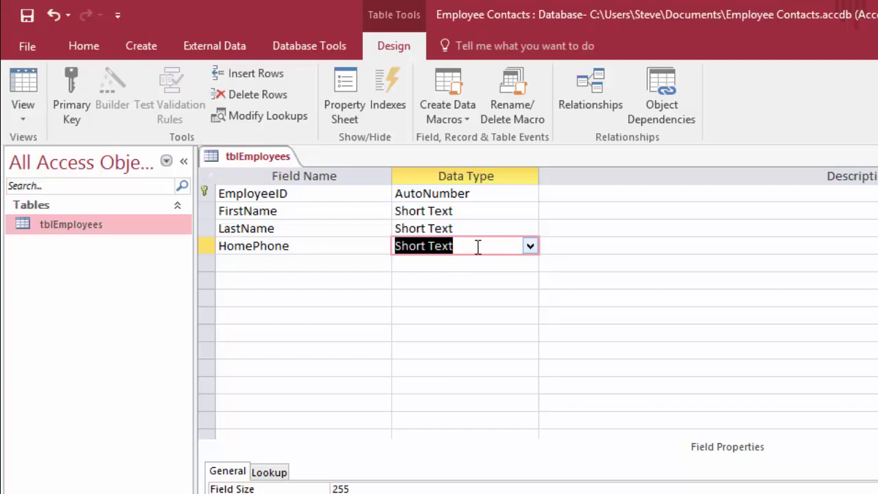
pyautogui.press('Tab')
pyautogui.press('Tab')
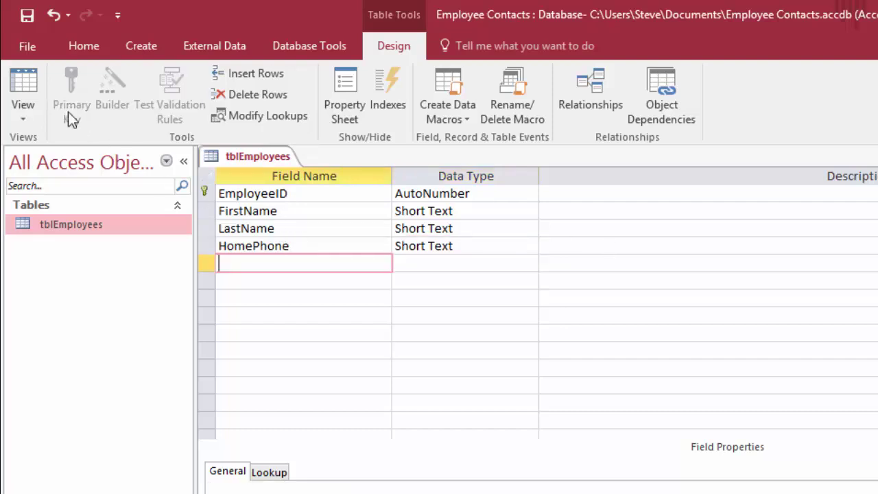
# Switch tblEmployees to Datasheet View, saving the table design
pyautogui.click(22, 83)
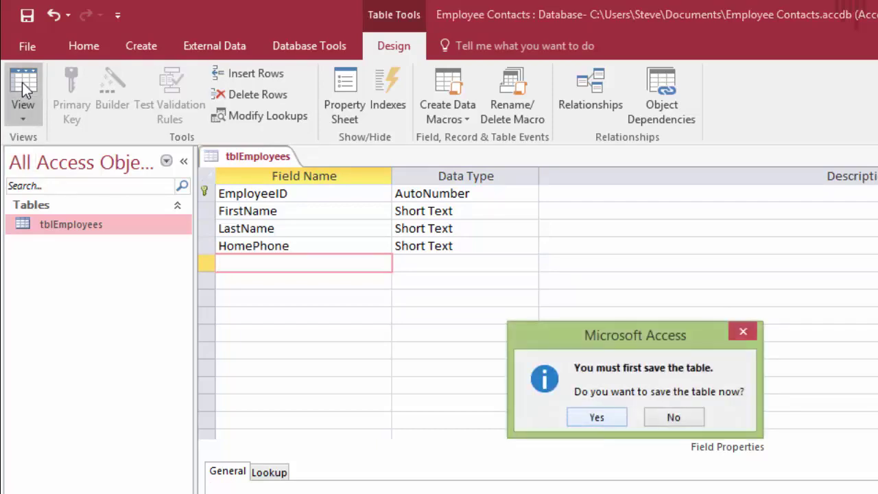
pyautogui.click(596, 417)
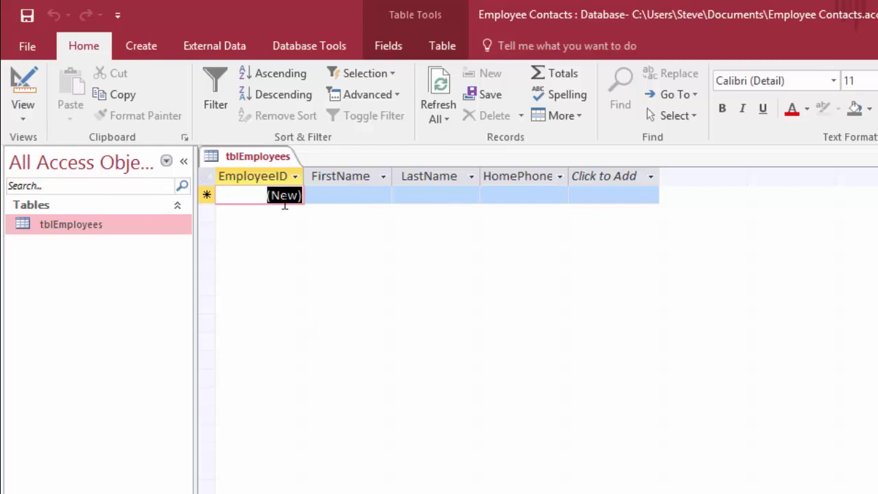
# Enter the first employee record with the employee's first name, last name and home phone number, leaving EmployeeID to AutoNumber
pyautogui.press('Tab')
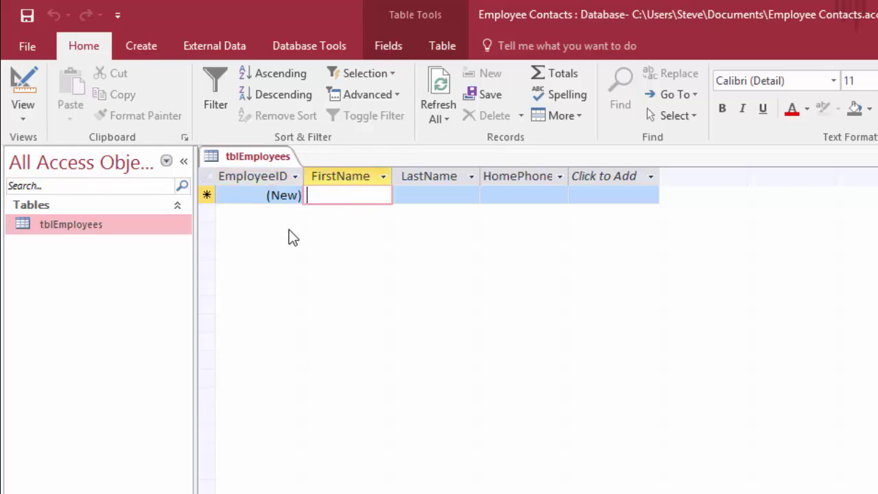
pyautogui.write('Bob')
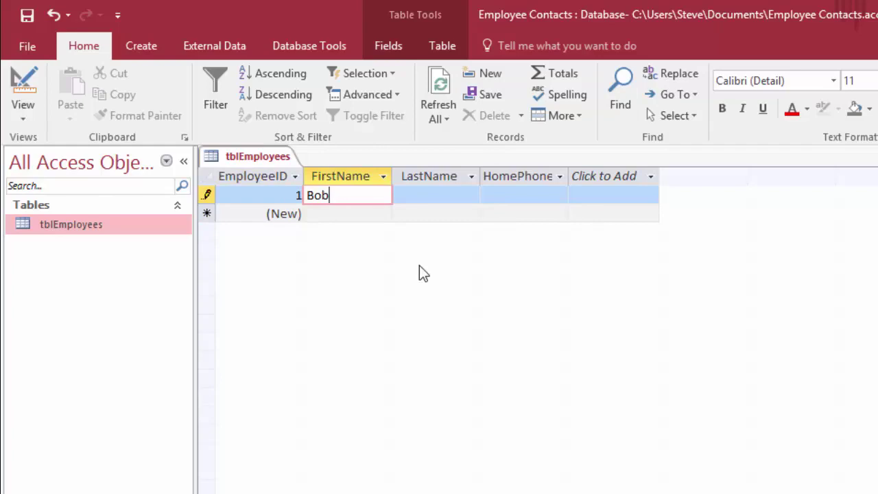
pyautogui.press('Tab')
pyautogui.write('Blake')
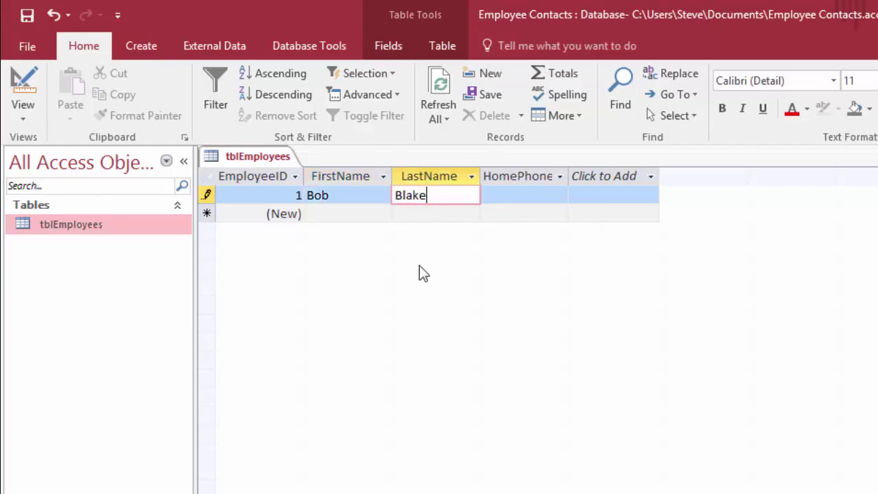
pyautogui.press('Tab')
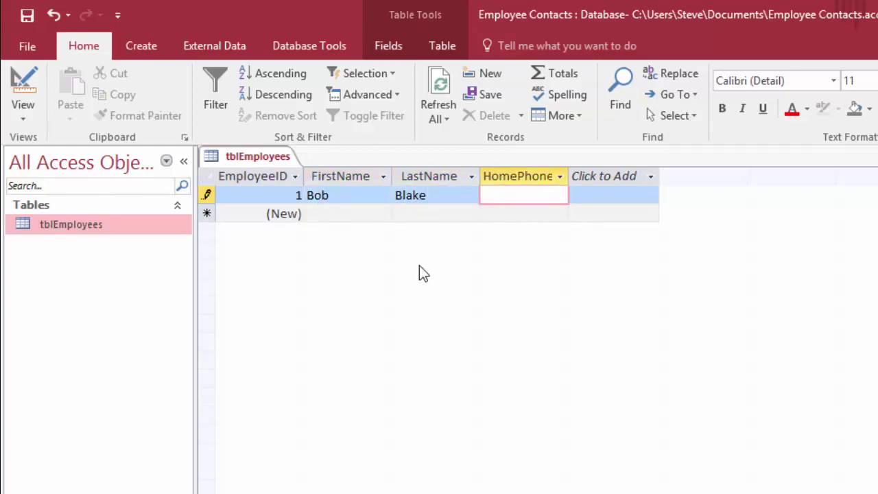
pyautogui.write('555-0100')
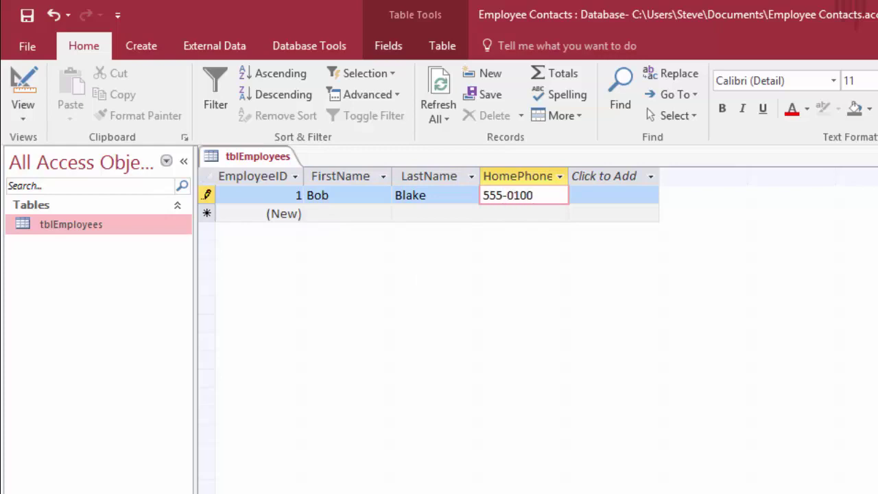
pyautogui.press('Tab')
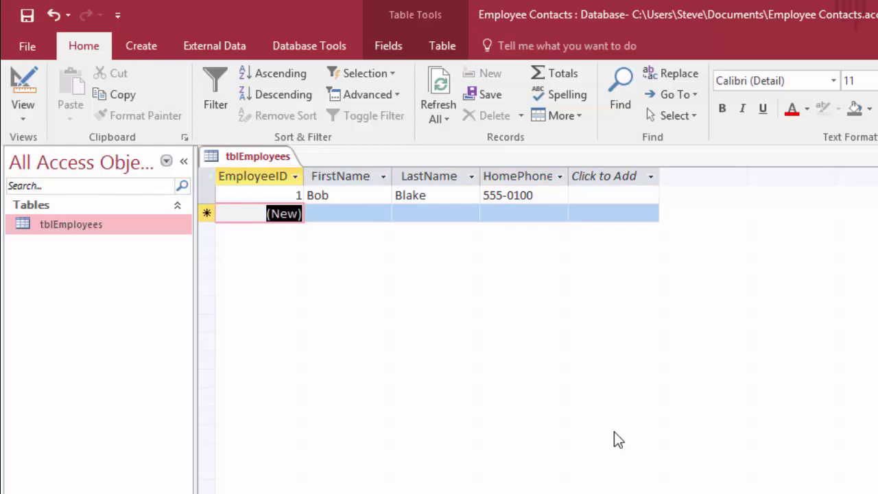
# Add a second employee record with that employee's first name, last name and home phone number
pyautogui.press('Tab')
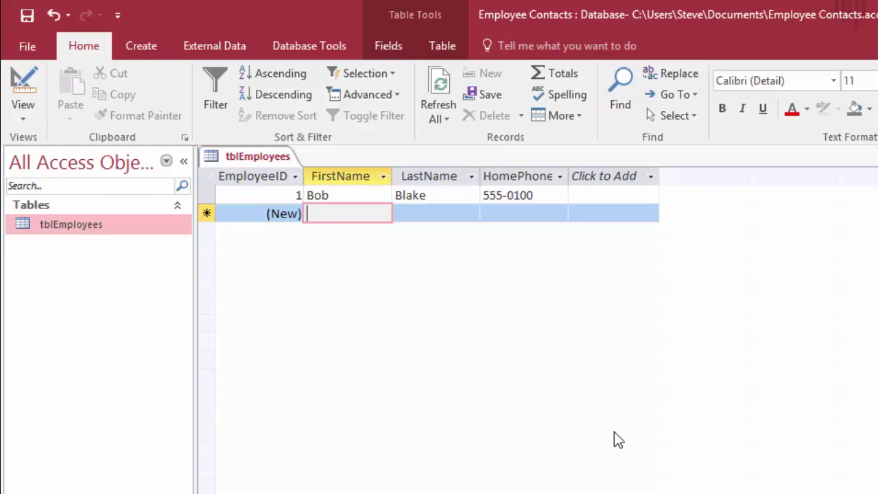
pyautogui.write('Stan')
pyautogui.press('Tab')
pyautogui.write('Ford')
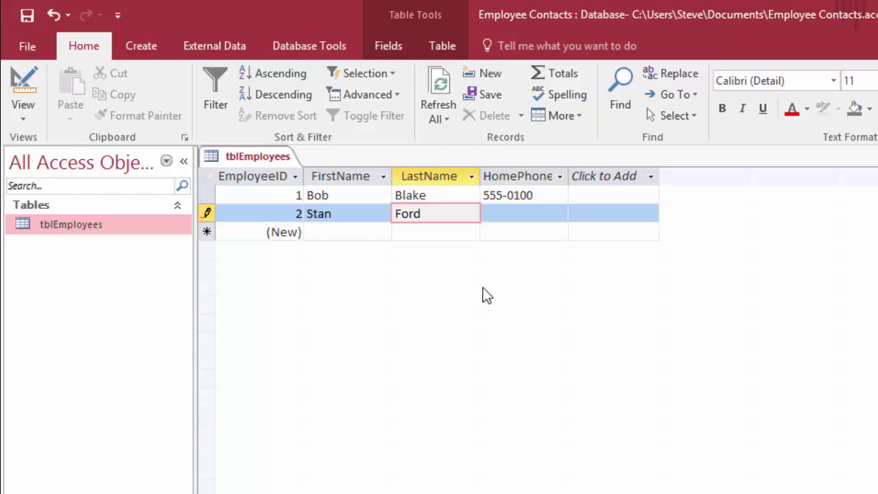
pyautogui.press('Tab')
pyautogui.write('555-')
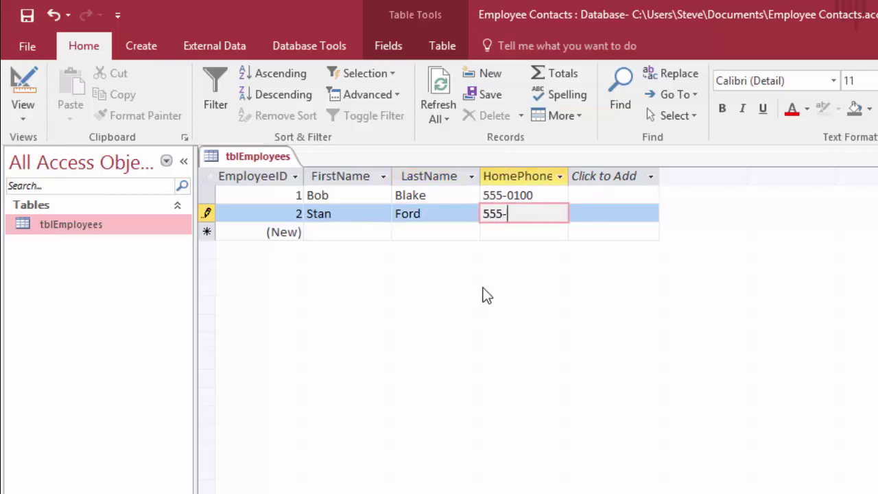
pyautogui.write('0102')
pyautogui.press('Tab')
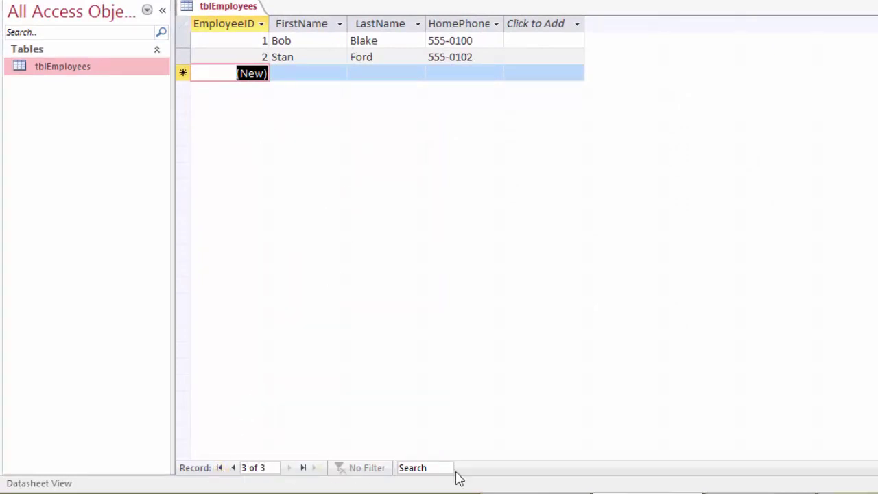
# Step through the first, last, previous and next employee records, ending on the blank new record
pyautogui.click(218, 468)
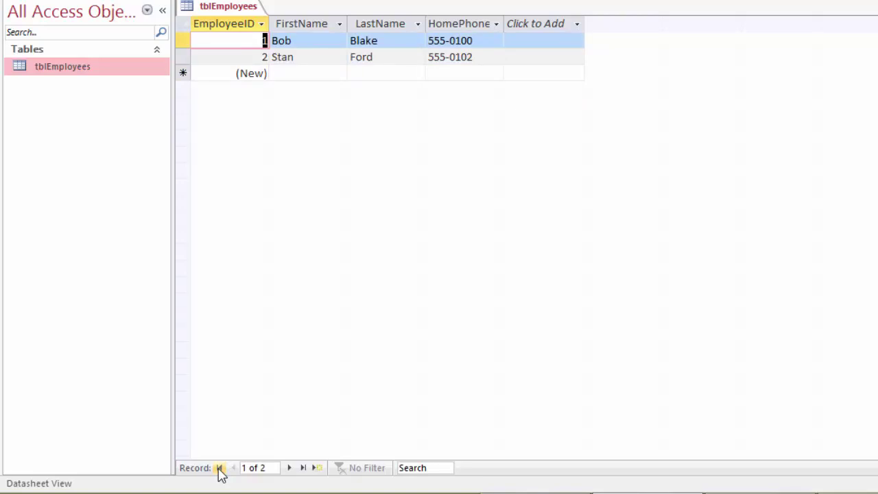
pyautogui.click(304, 469)
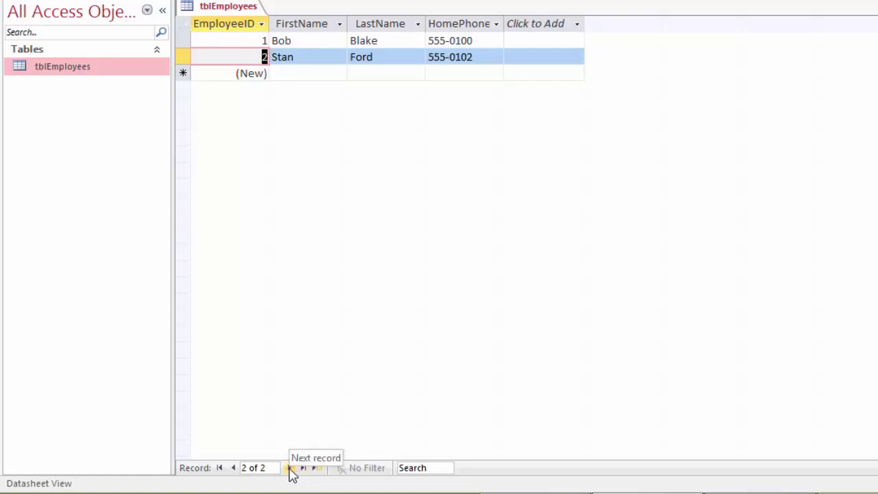
pyautogui.click(235, 468)
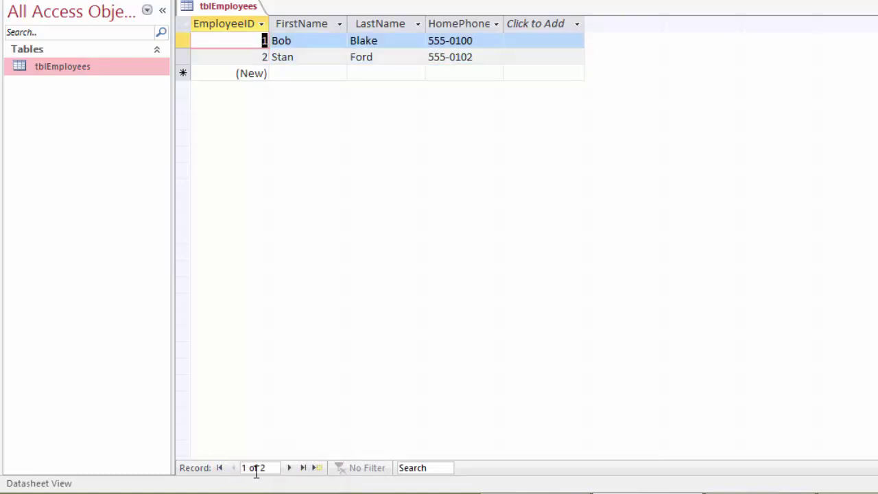
pyautogui.click(290, 468)
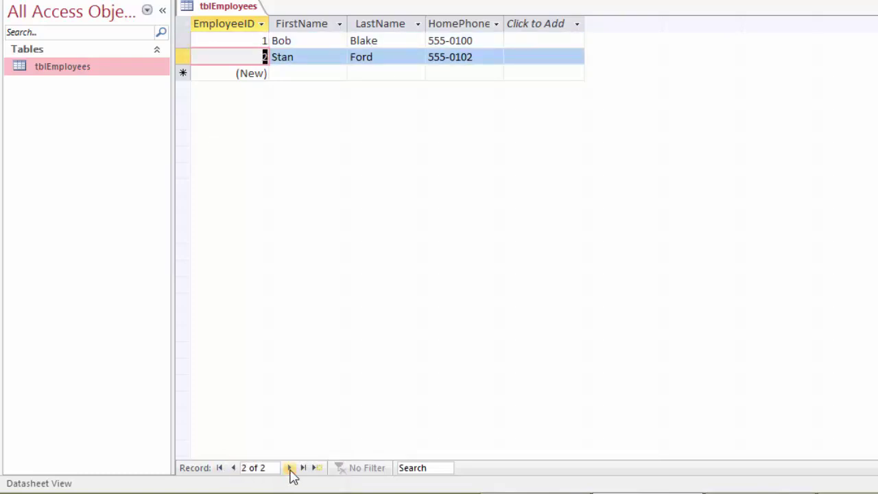
pyautogui.click(291, 468)
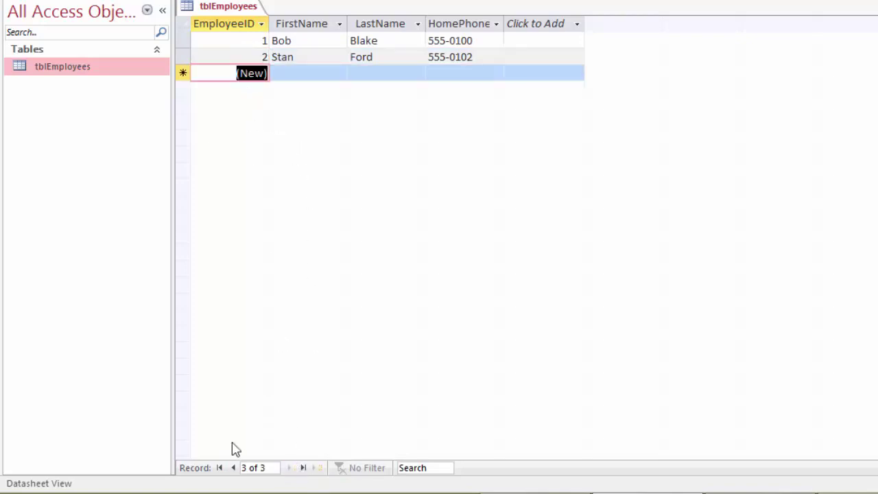
pyautogui.click(220, 468)
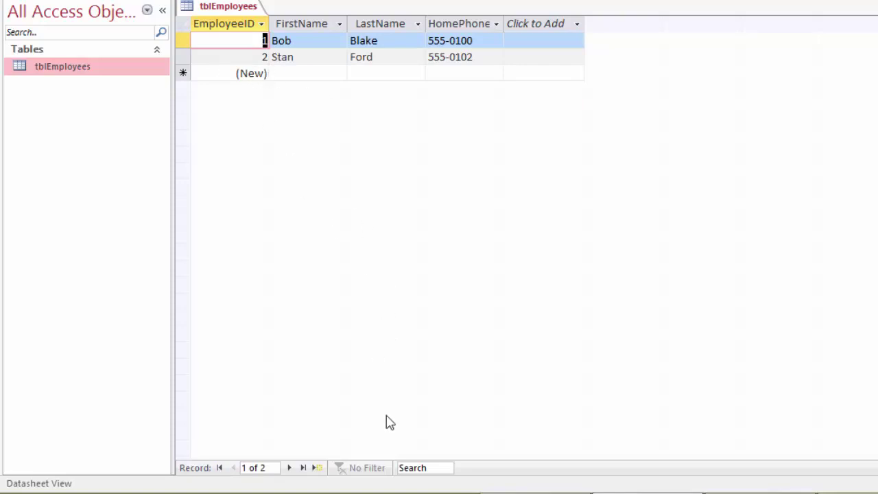
pyautogui.click(318, 469)
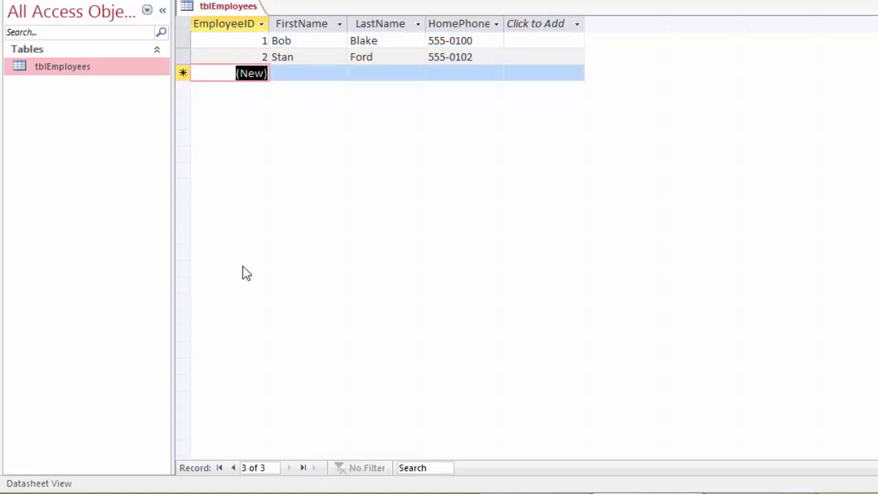
# Search the table's records for the first employee's first name
pyautogui.click(433, 468)
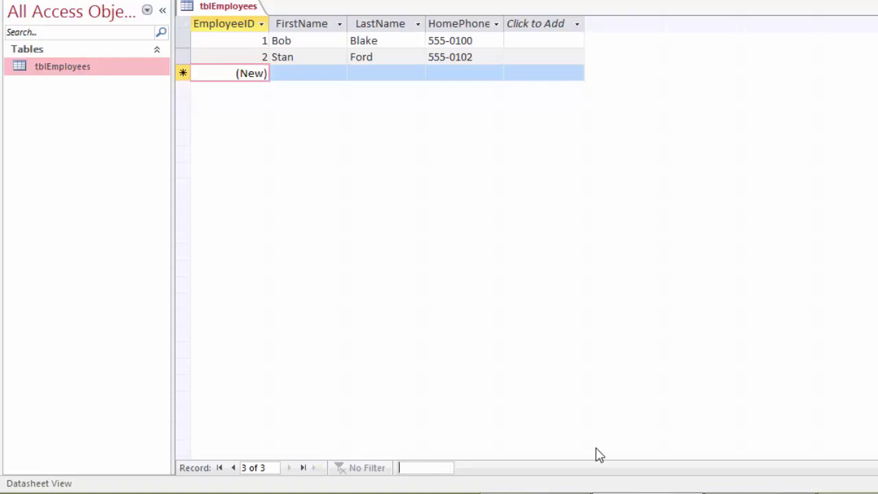
pyautogui.write('bob')
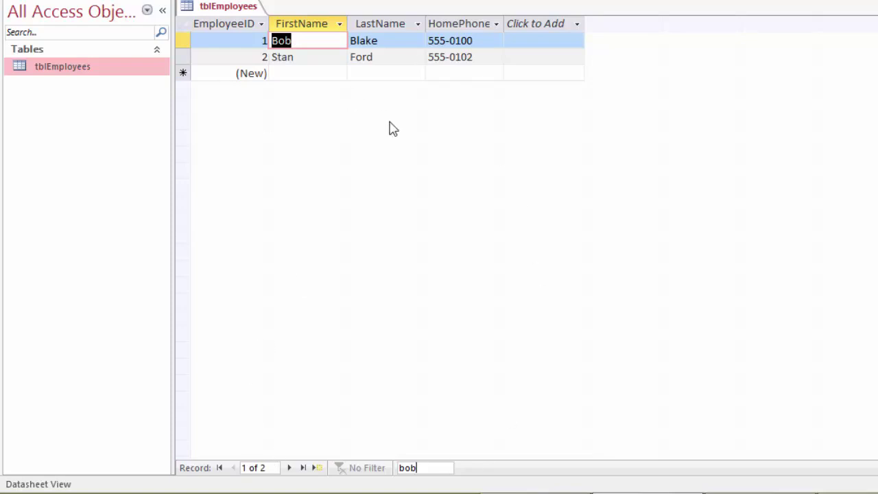
pyautogui.press('Tab')
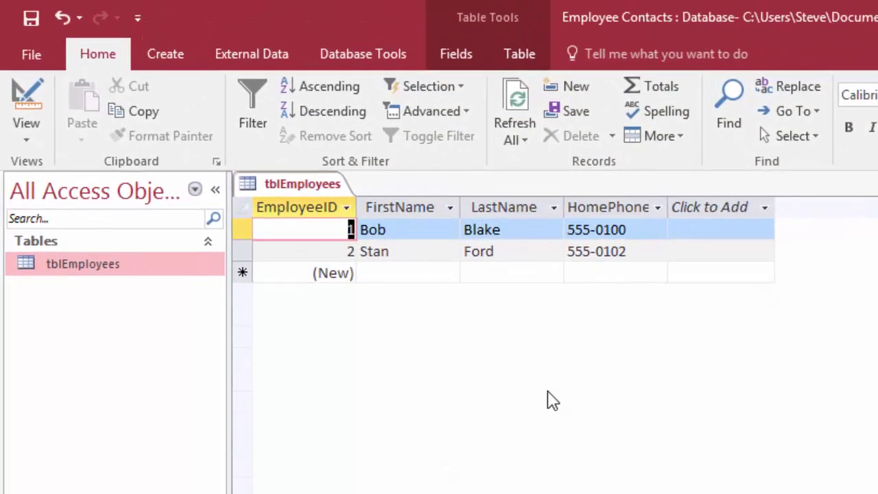
# Move through the fields of the two employee records and back, ending in the second record's HomePhone cell
pyautogui.press('Tab')
pyautogui.press('Tab')
pyautogui.press('Tab')
pyautogui.press('Down')
pyautogui.hotkey('shift', 'Tab')
pyautogui.hotkey('shift', 'Tab')
pyautogui.hotkey('shift', 'Tab')
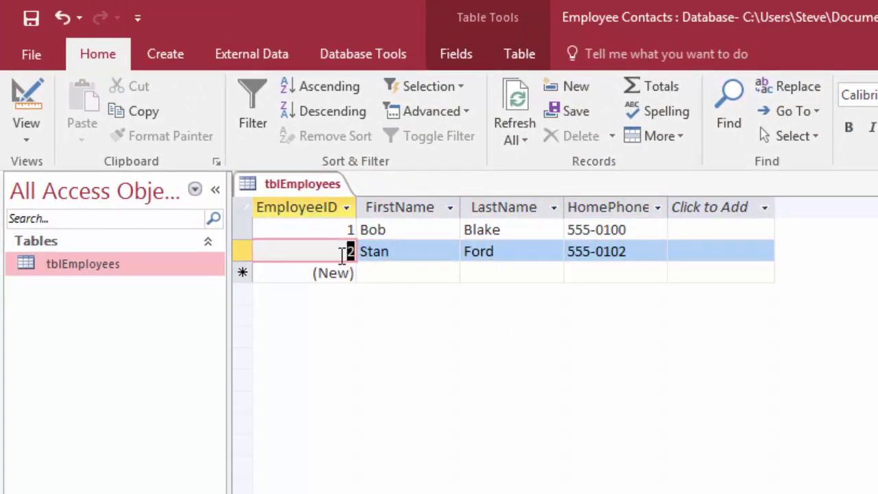
pyautogui.click(337, 229)
pyautogui.click(606, 249)
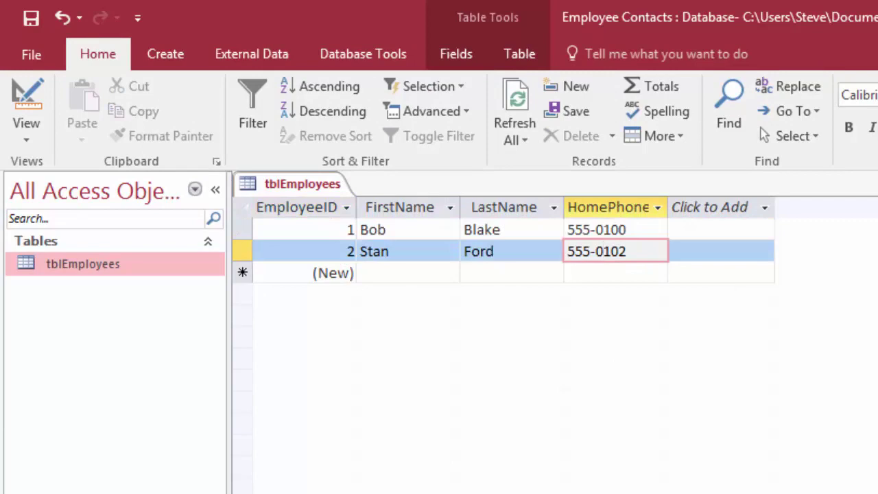
# Move along the HomePhone column to the blank new record, and step field by field through both employee records, returning to the first EmployeeID cell
pyautogui.press('Up')
pyautogui.press('Down')
pyautogui.press('Down')
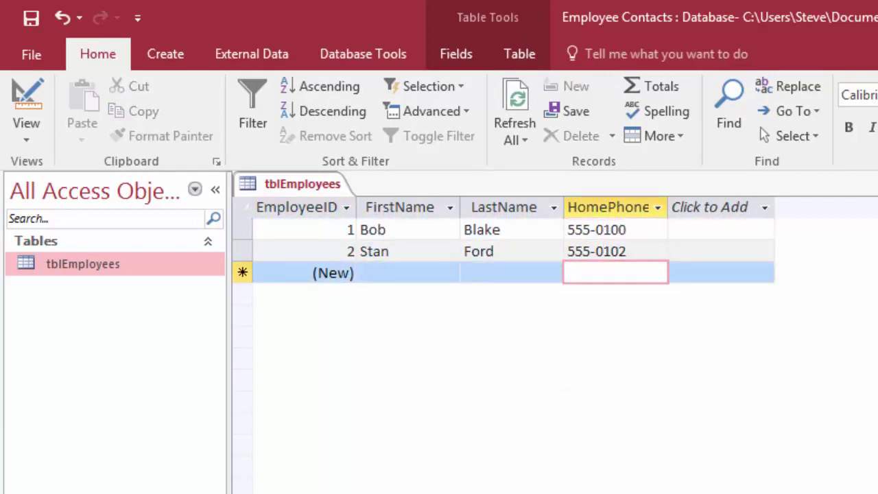
pyautogui.click(302, 229)
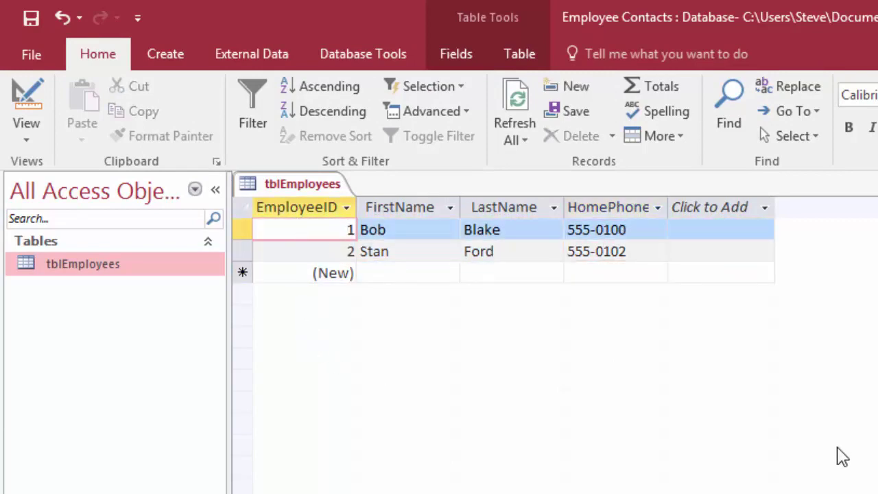
pyautogui.press('Tab')
pyautogui.press('Tab')
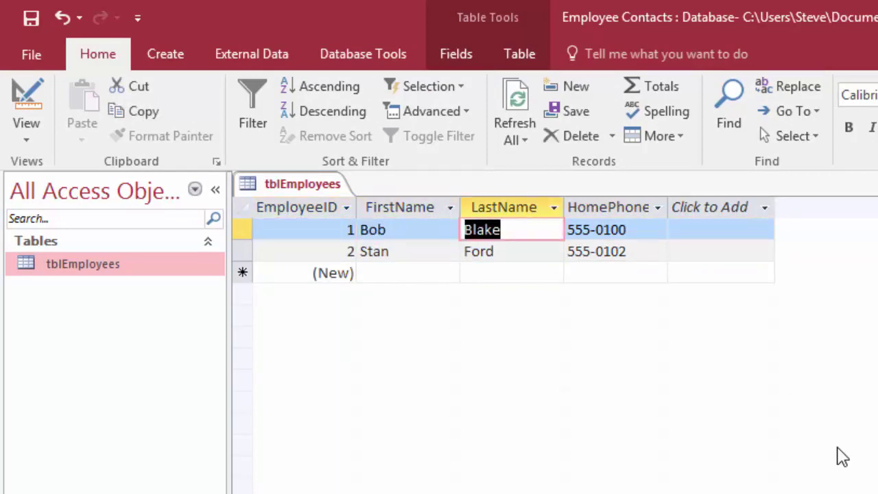
pyautogui.press('Tab')
pyautogui.press('Tab')
pyautogui.press('Tab')
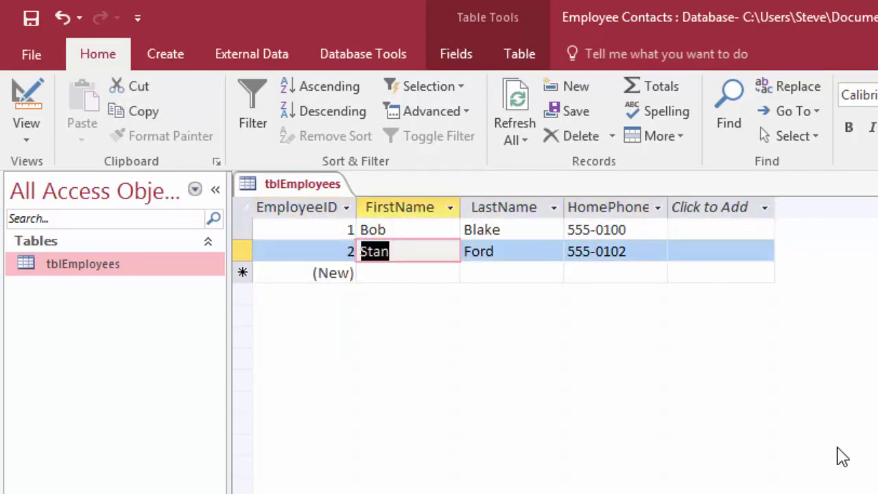
pyautogui.press('Tab')
pyautogui.press('Tab')
pyautogui.hotkey('ctrl', 'Home')
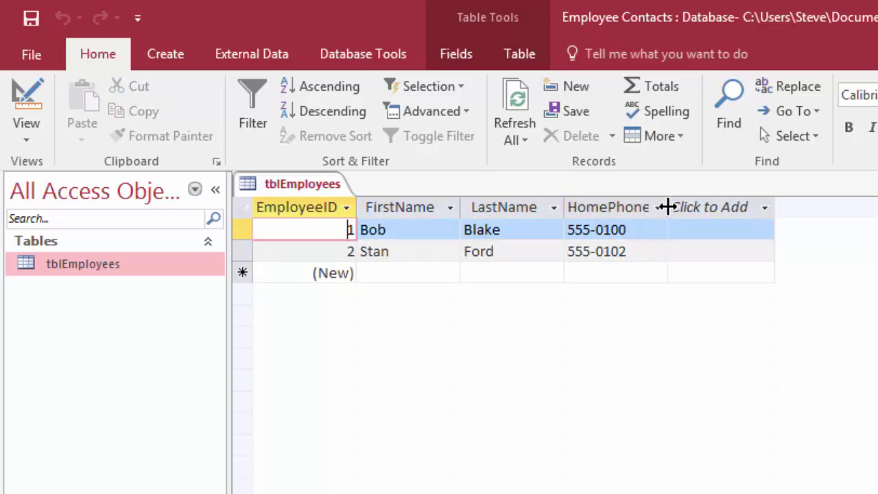
# Widen the HomePhone column of tblEmployees and close the table, saving its layout changes
pyautogui.moveTo(668, 207); pyautogui.dragTo(692, 206)
pyautogui.hotkey('ctrl', 'End')
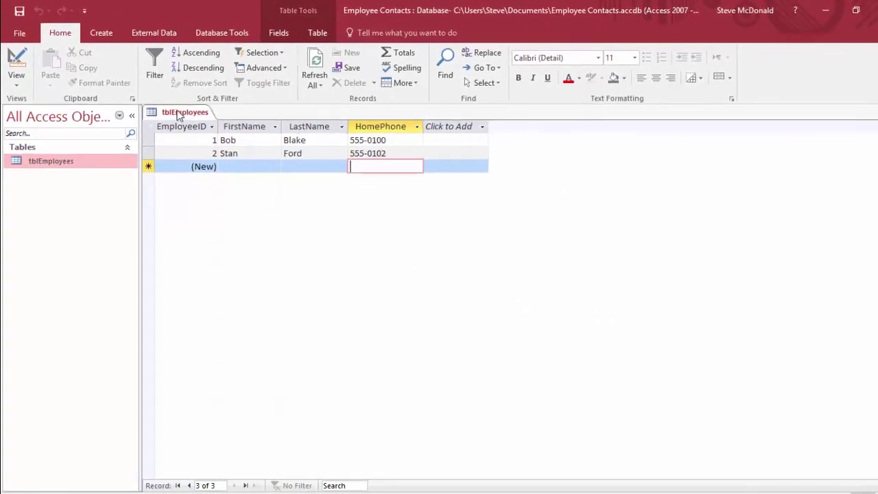
pyautogui.rightClick(177, 115)
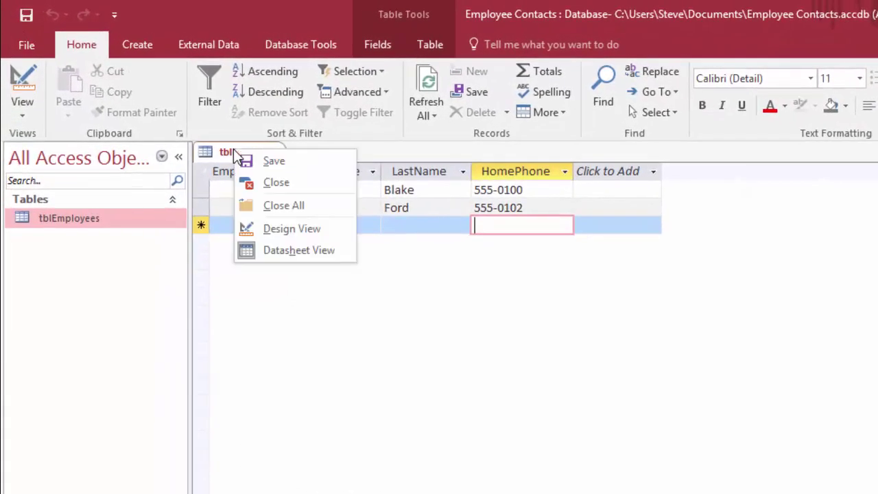
pyautogui.click(277, 182)
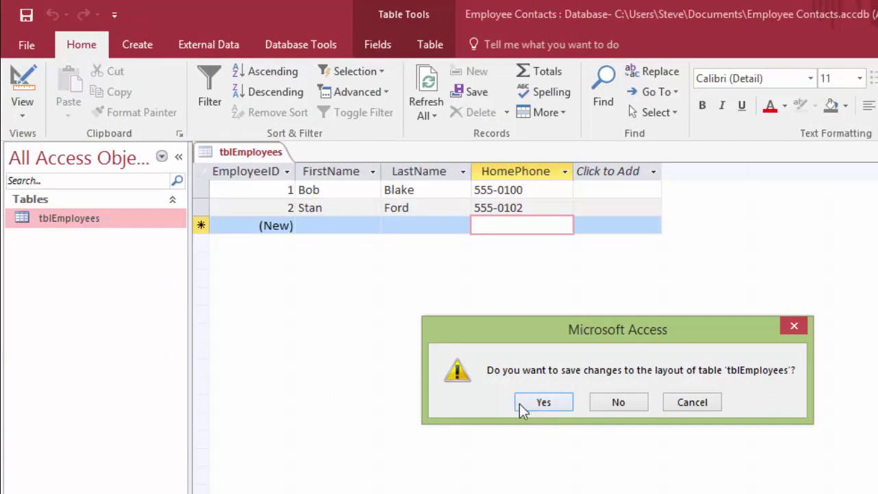
pyautogui.click(542, 402)
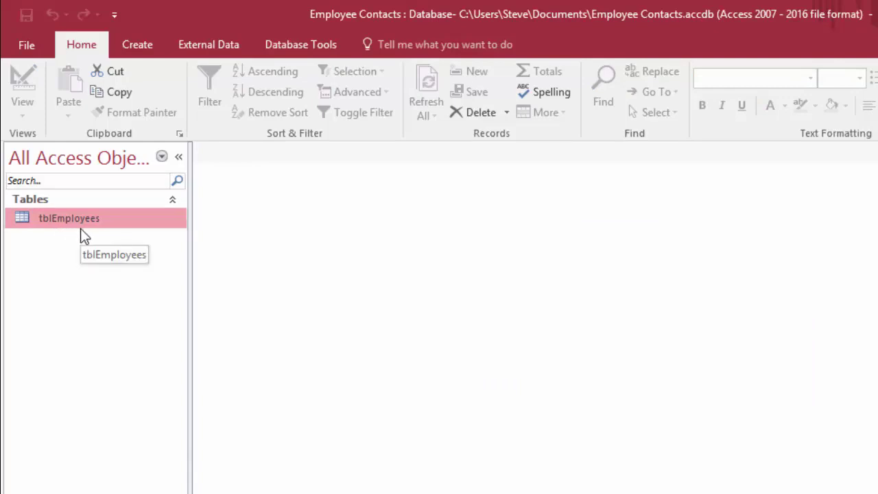
# Create a new blank table and switch it to Design View
pyautogui.click(137, 48)
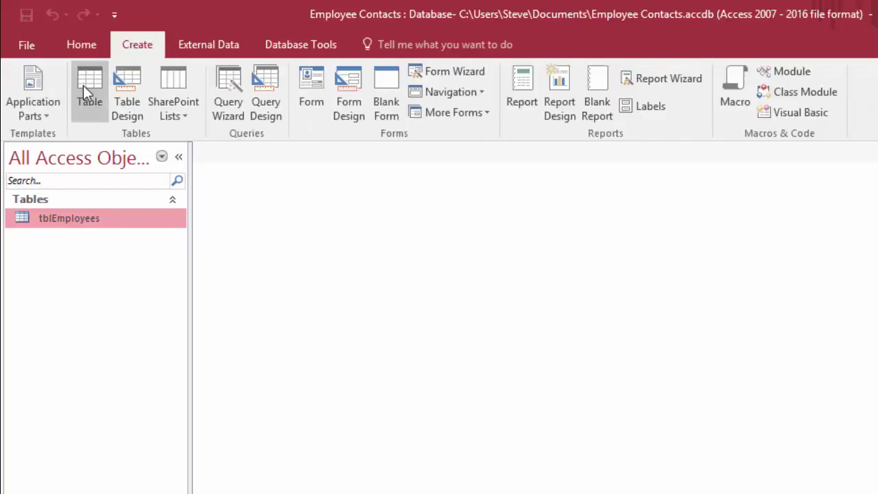
pyautogui.click(86, 85)
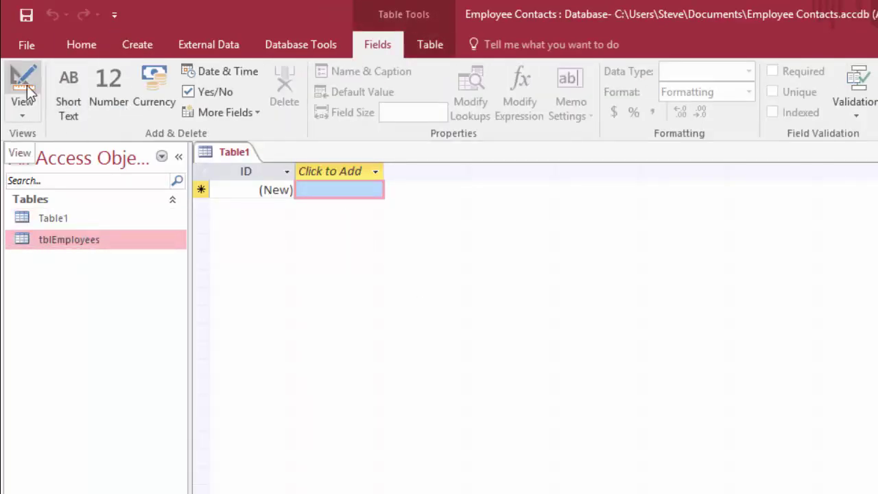
pyautogui.click(26, 112)
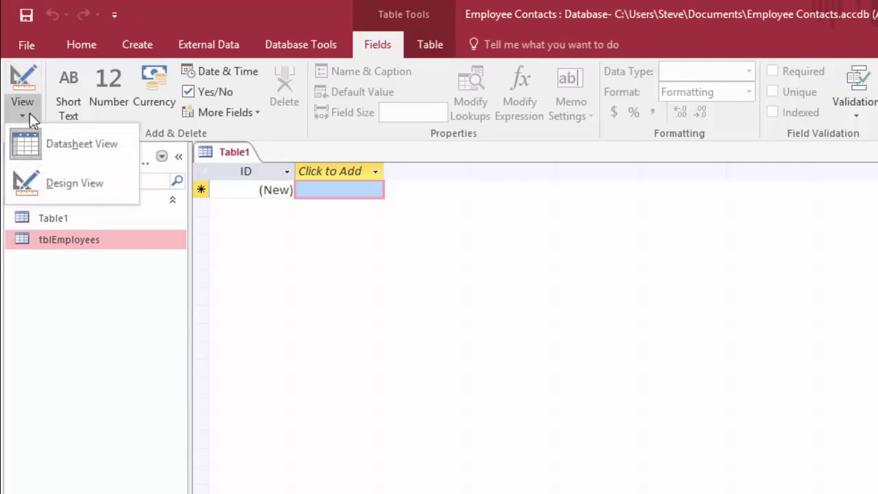
pyautogui.rightClick(232, 151)
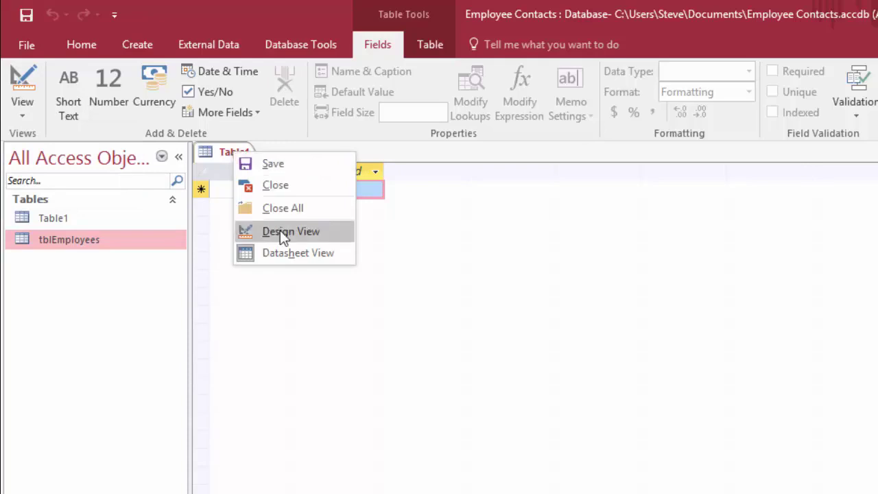
pyautogui.press('Escape')
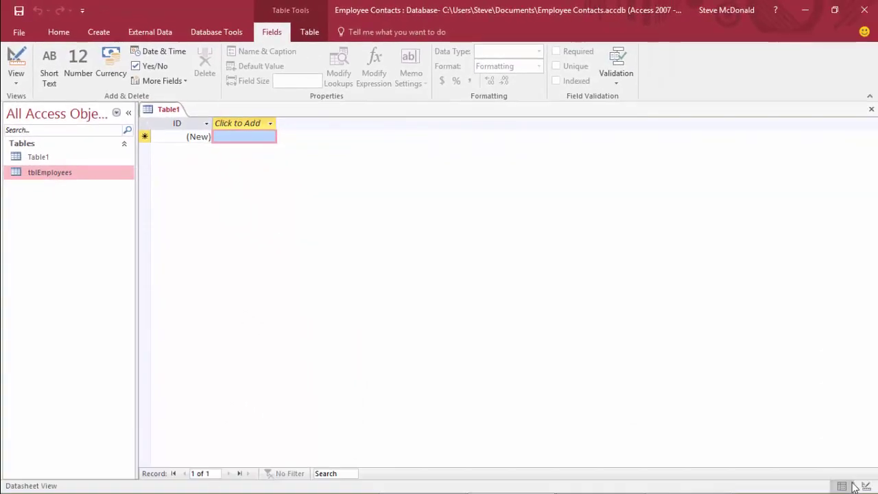
pyautogui.moveTo(866, 488)
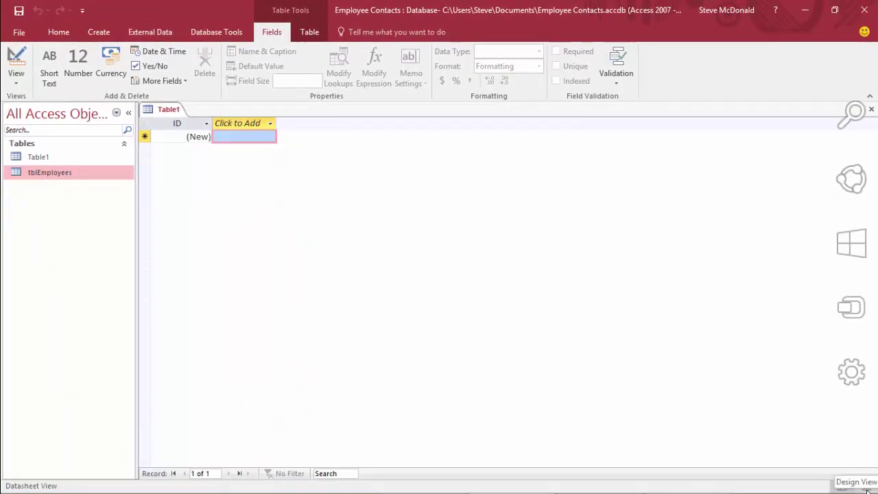
pyautogui.click(866, 486)
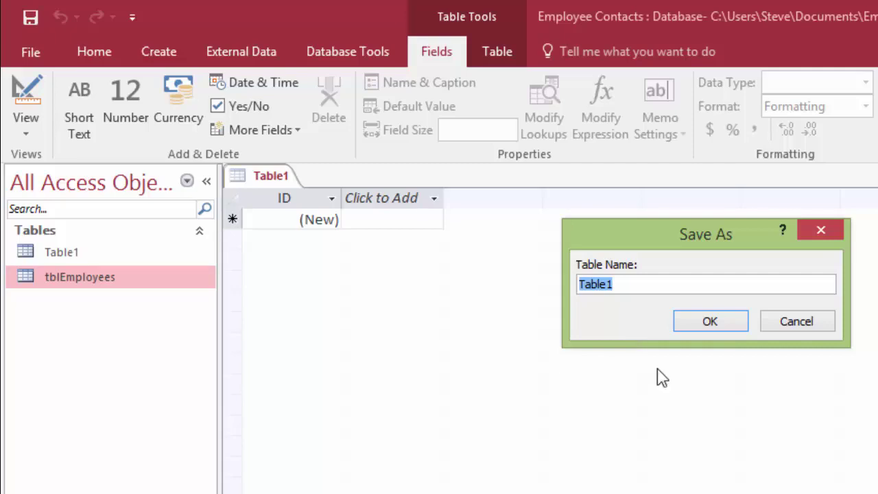
# Save the new table under the name tblOffices
pyautogui.write('Office')
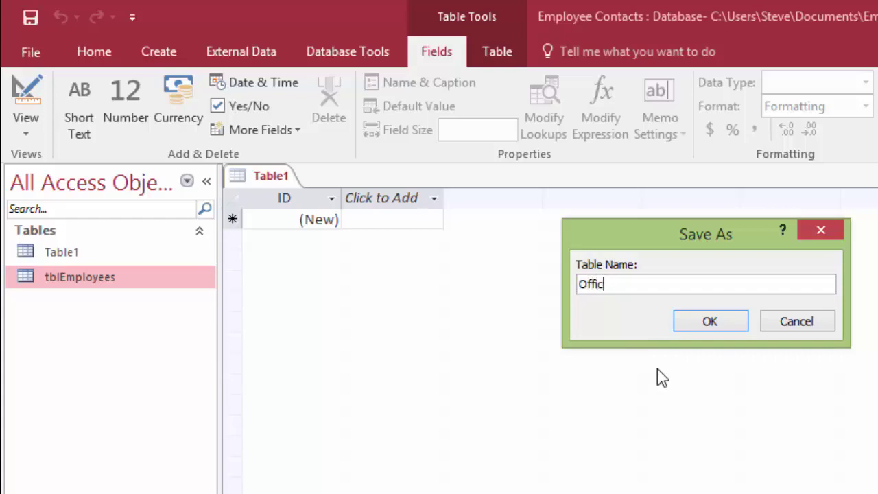
pyautogui.press('Home')
pyautogui.write('tbl')
pyautogui.press('Right')
pyautogui.press('Right')
pyautogui.press('Right')
pyautogui.press('Right')
pyautogui.press('Right')
pyautogui.press('Right')
pyautogui.write('s')
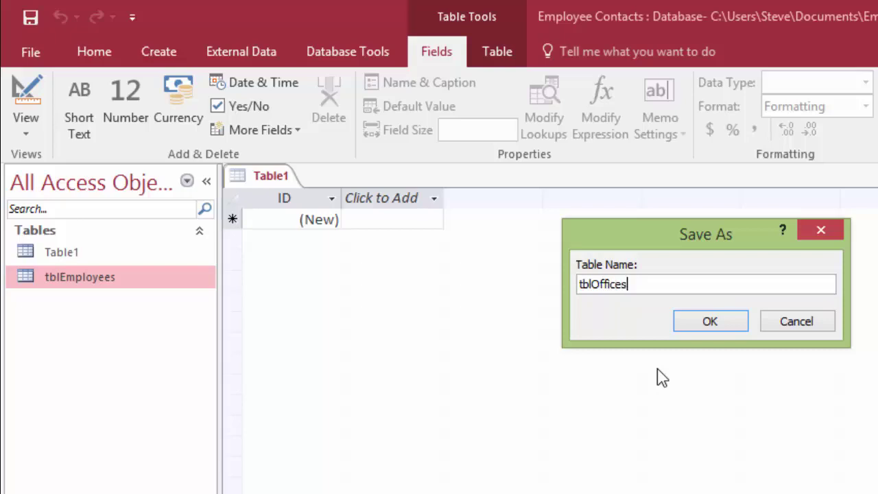
pyautogui.click(728, 325)
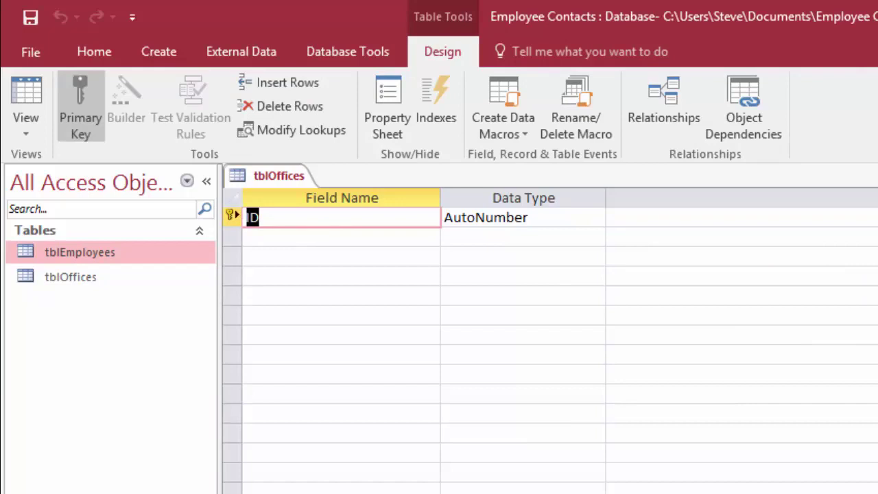
# Rename the primary key field of tblOffices to OfficeID, keeping the AutoNumber data type
pyautogui.write('Office')
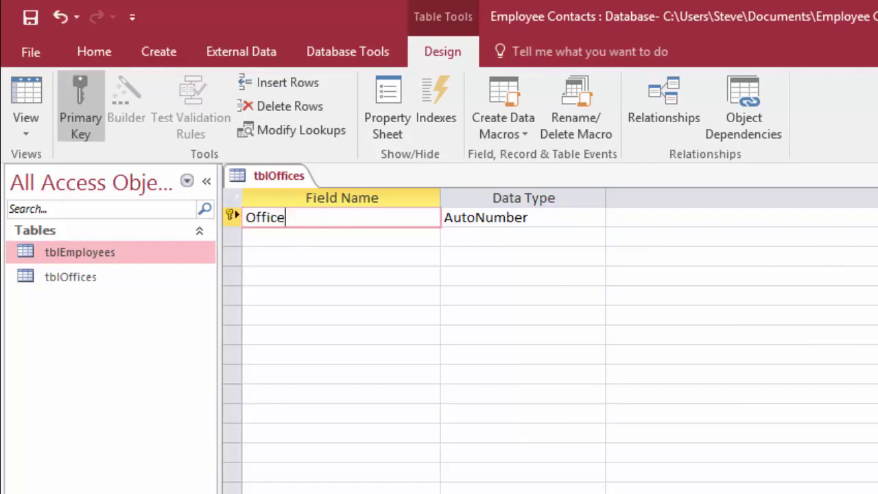
pyautogui.write('ID')
pyautogui.press('Tab')
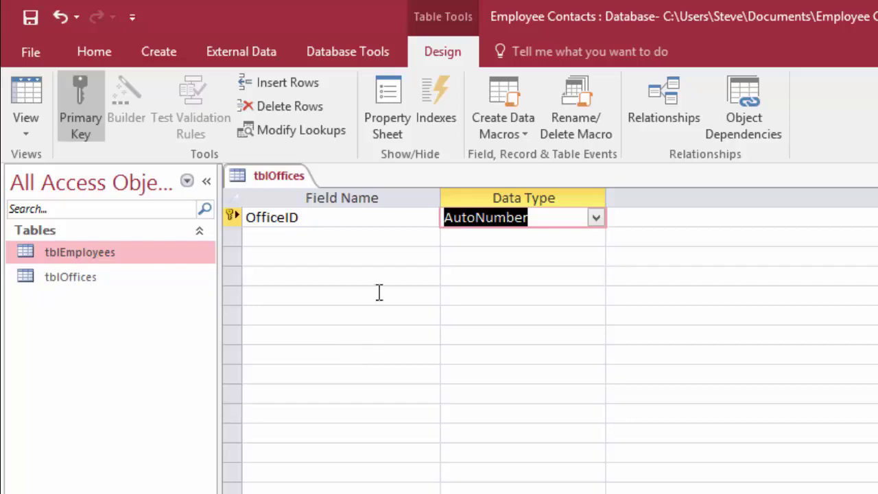
pyautogui.press('Tab')
pyautogui.press('Tab')
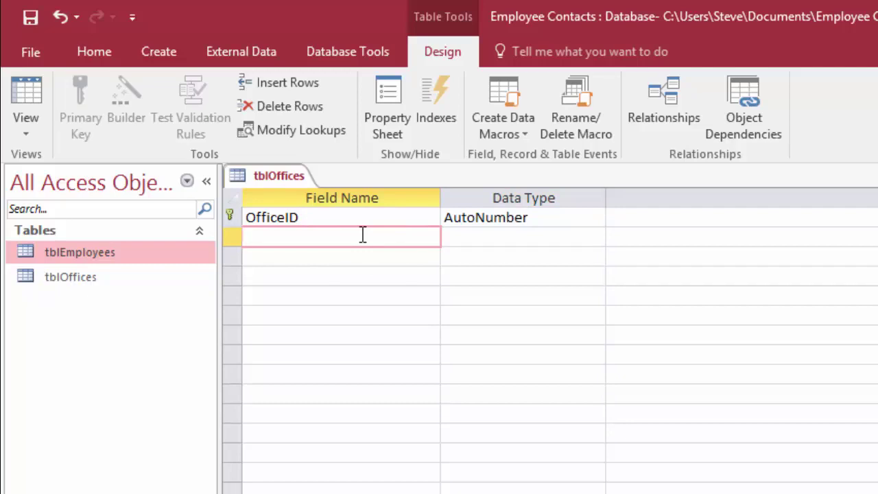
# Add City and State fields below OfficeID, both with the Short Text data type
pyautogui.write('City')
pyautogui.press('Tab')
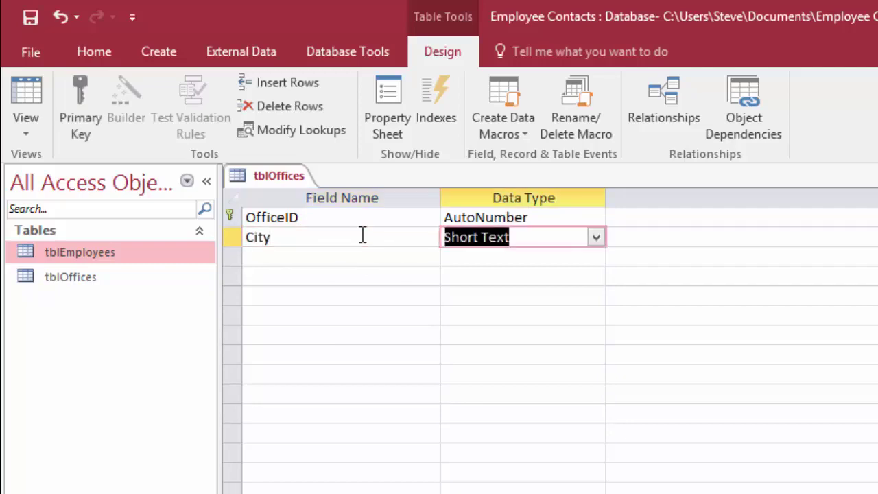
pyautogui.press('Tab')
pyautogui.press('Tab')
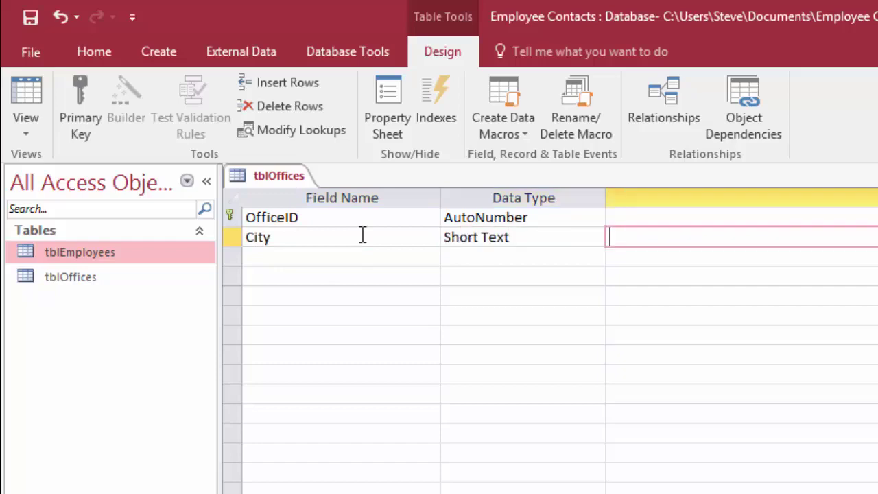
pyautogui.write('State')
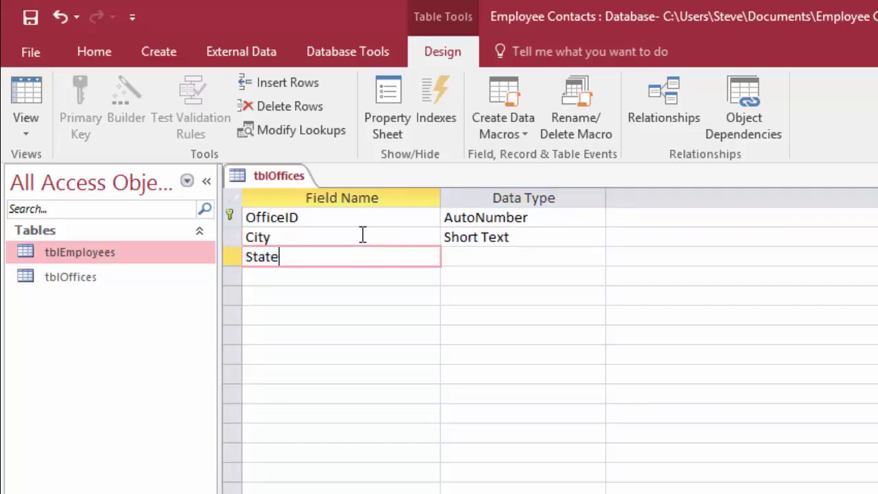
pyautogui.press('Tab')
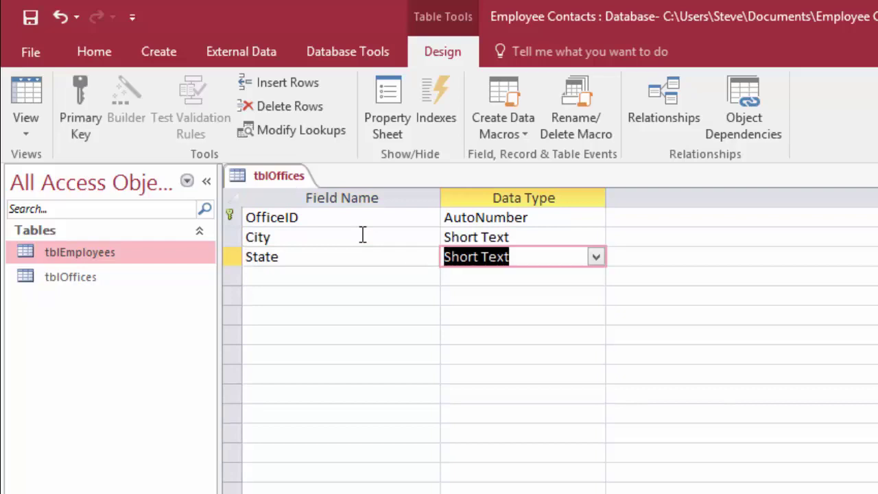
pyautogui.press('Tab')
pyautogui.press('Tab')
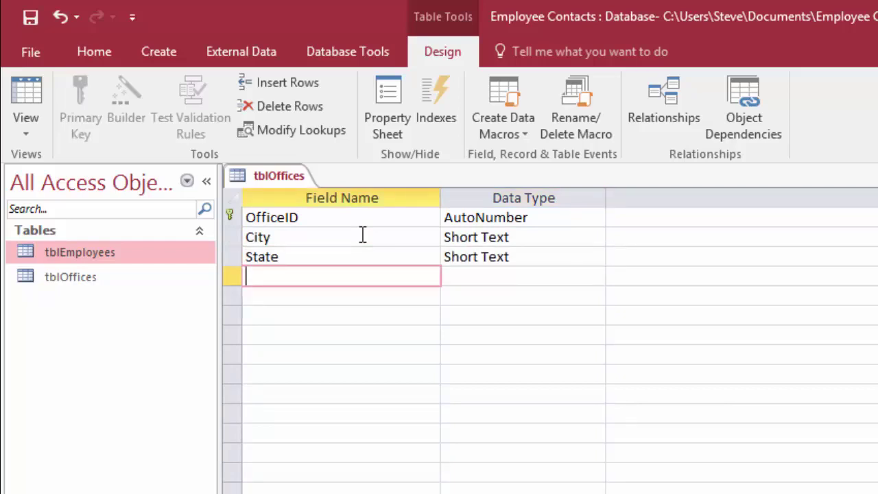
# Add a Phone field with the Short Text data type, and save the table while switching to Datasheet View
pyautogui.write('Phone')
pyautogui.press('Tab')
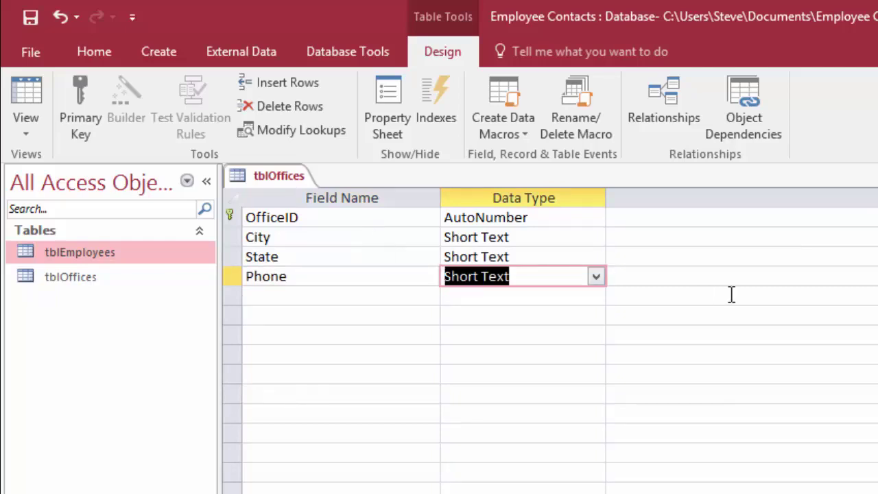
pyautogui.press('Tab')
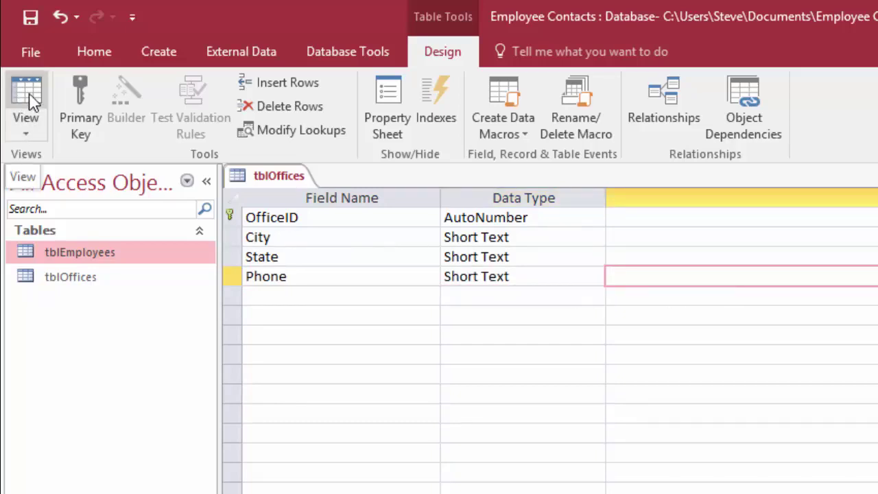
pyautogui.click(30, 96)
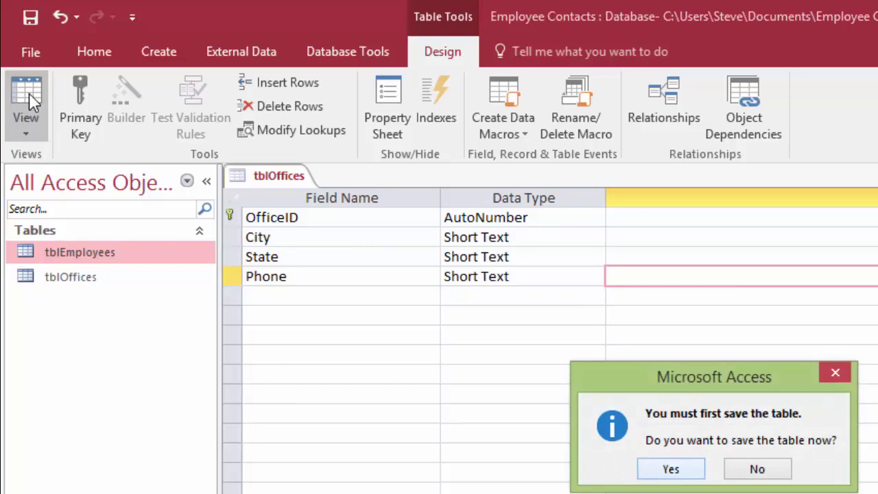
pyautogui.click(671, 472)
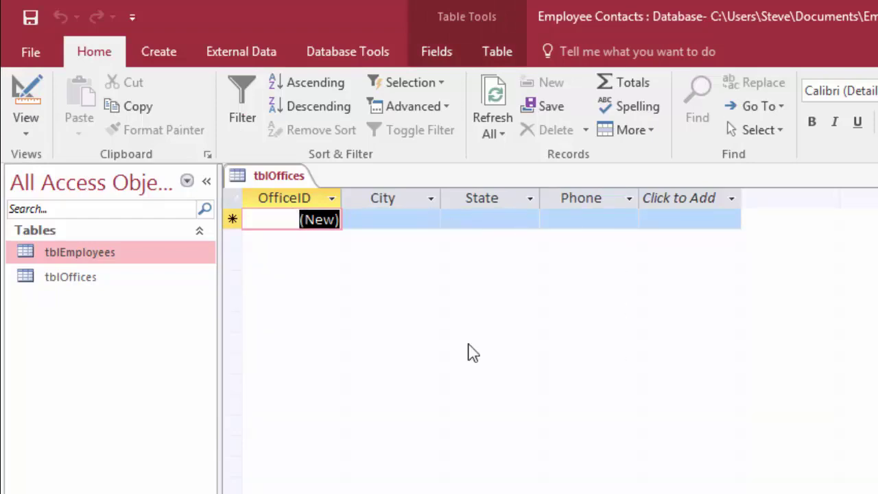
# Enter the first office record with city Boise, state Idaho and the office's phone number
pyautogui.press('Tab')
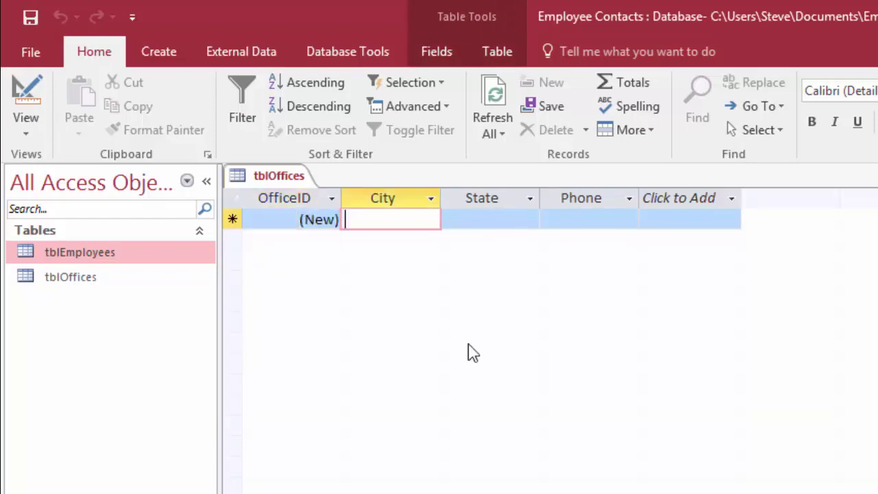
pyautogui.write('Boise')
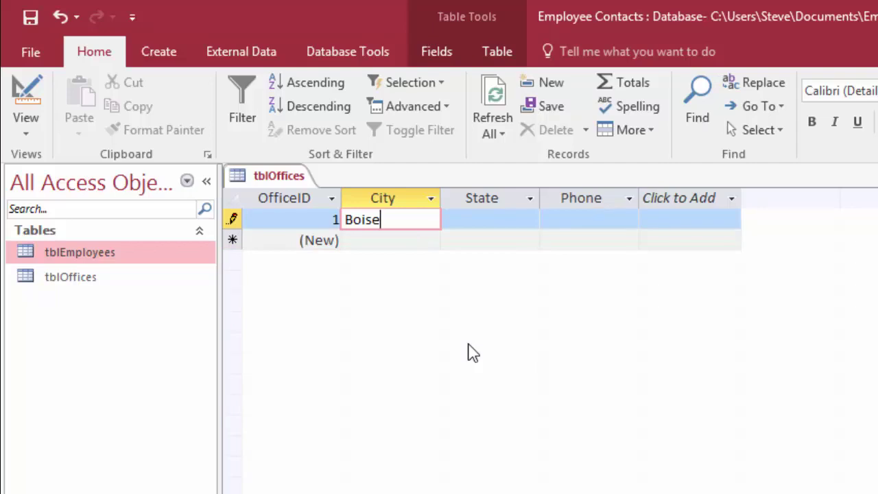
pyautogui.press('Tab')
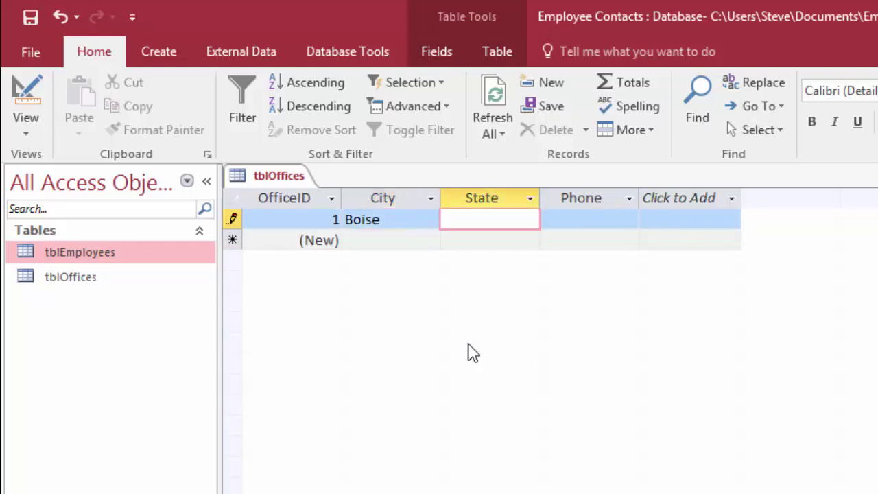
pyautogui.write('Idaho')
pyautogui.press('Tab')
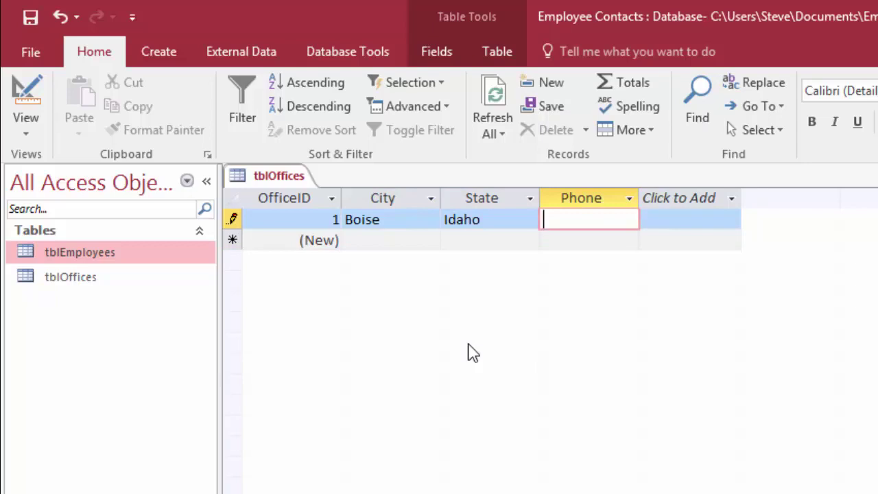
pyautogui.write('555-0150')
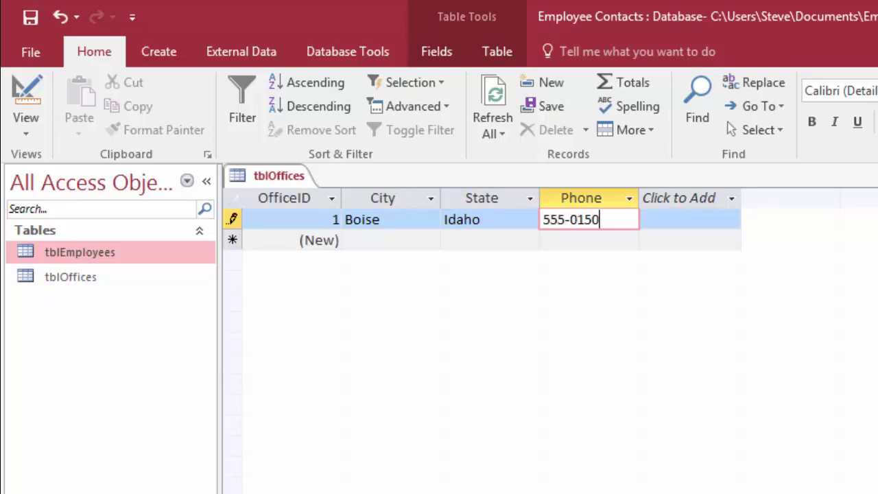
pyautogui.press('Tab')
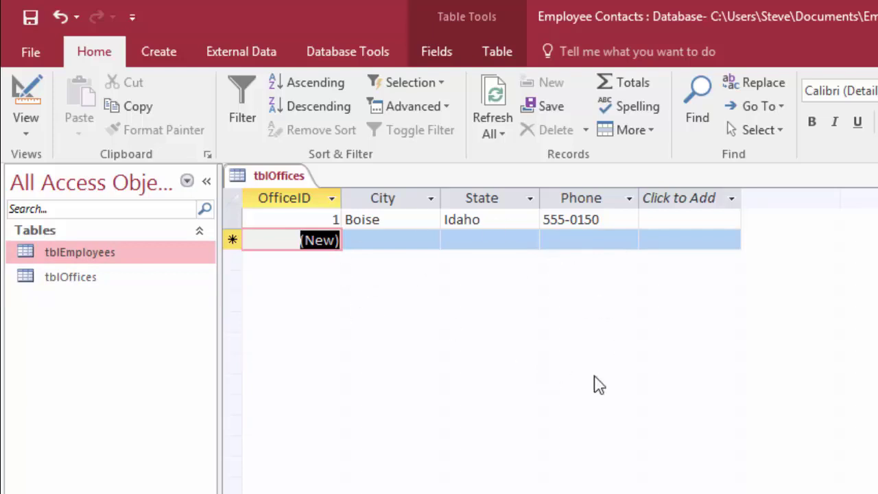
# Open the tblEmployees table
pyautogui.doubleClick(81, 259)
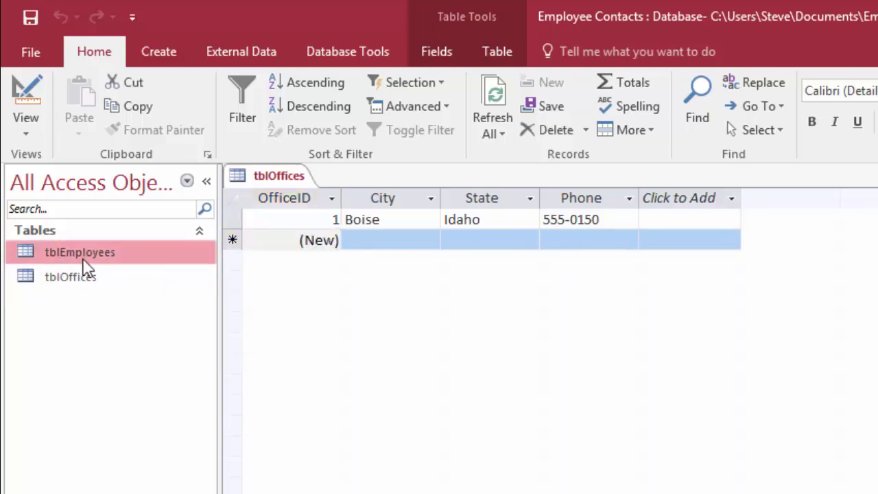